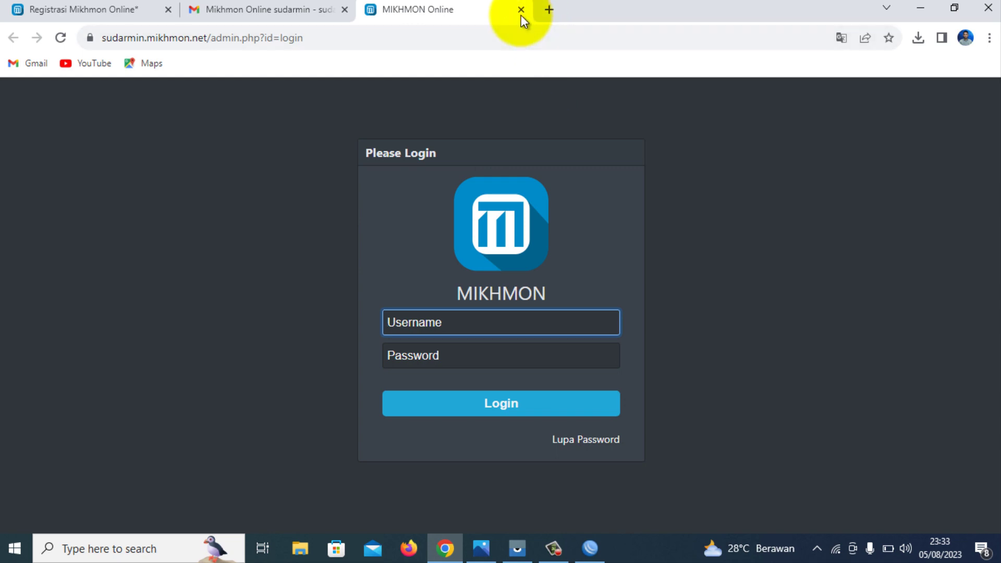
Return to the setup email's installation guide and open its Mikhmon site link in a new tab.
left_click(521, 11)
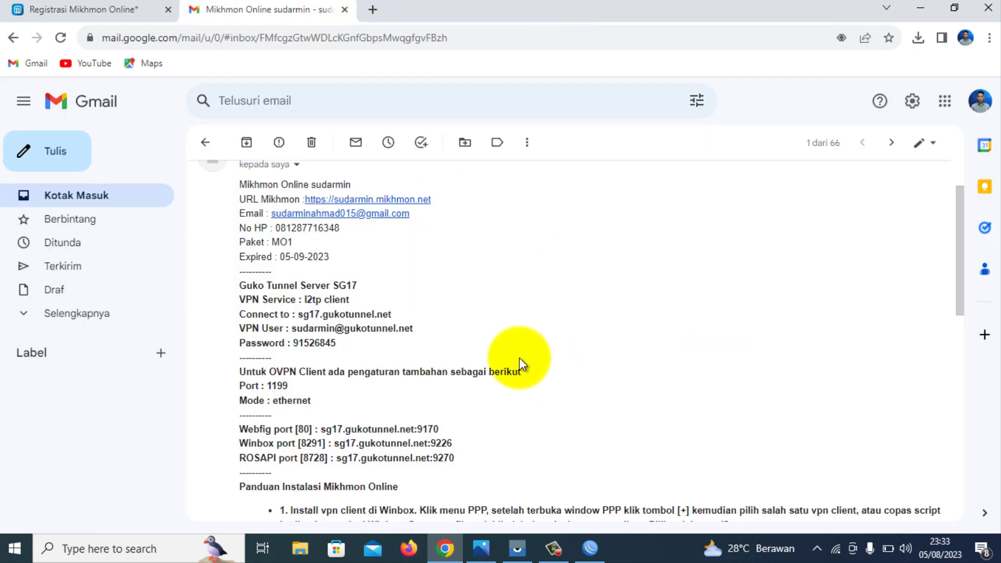
scroll(606, 300, "down", 5)
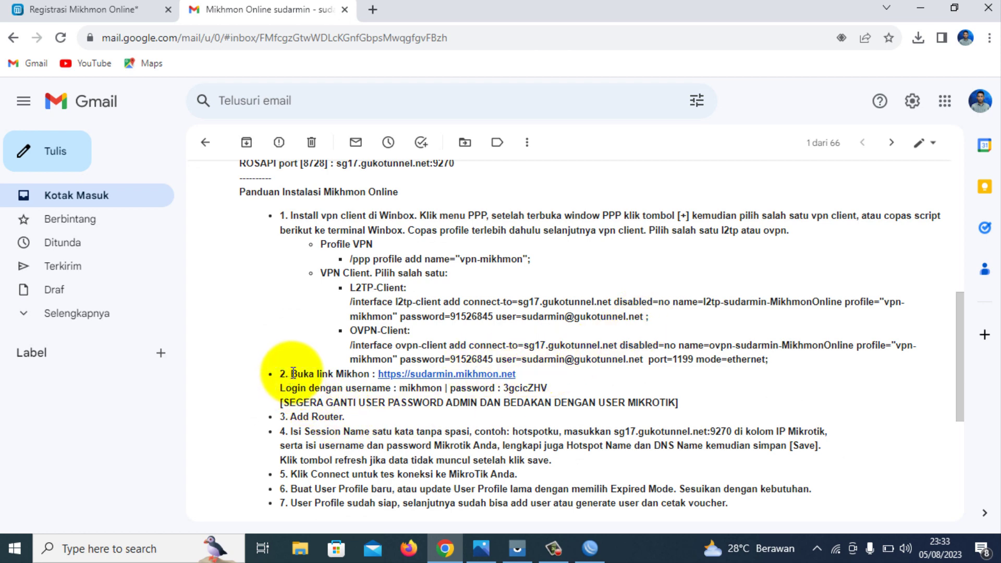
left_click_drag(293, 374, 317, 388)
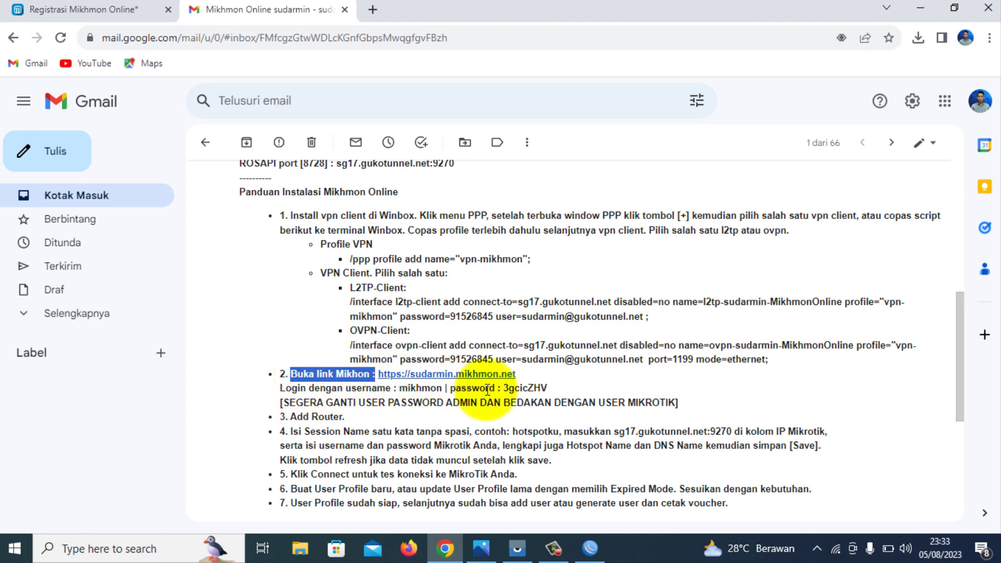
double_click(505, 388)
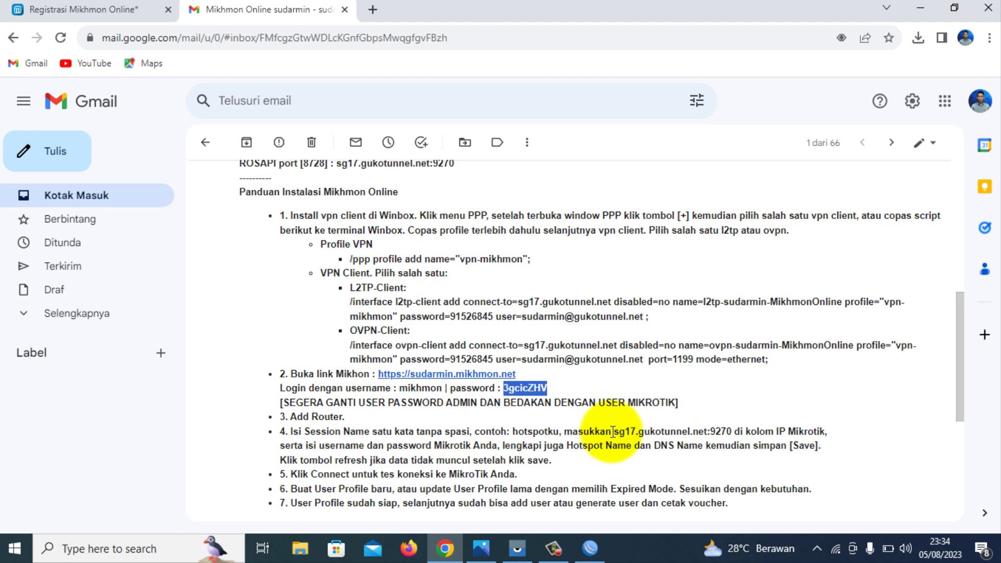
left_click_drag(613, 430, 732, 432)
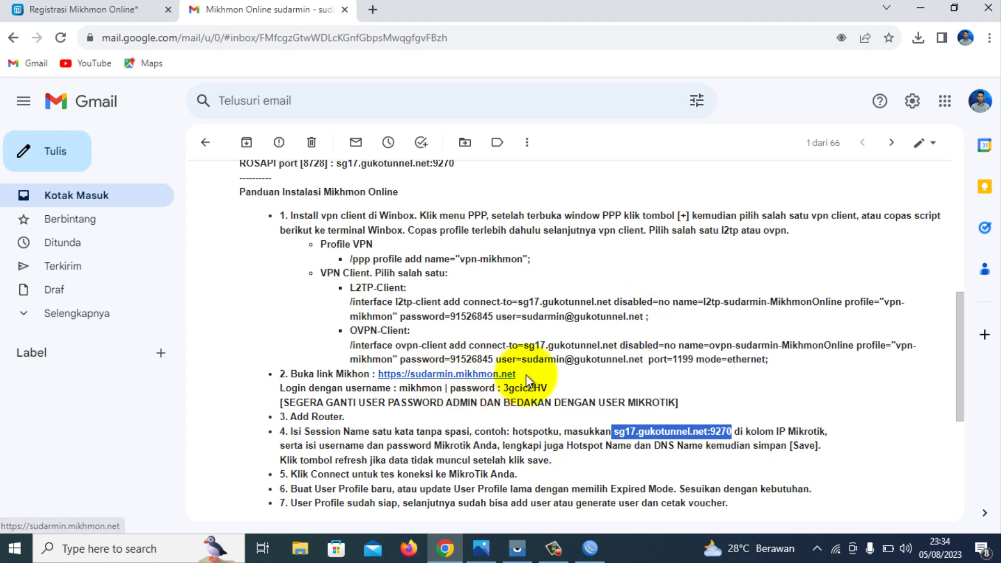
left_click(442, 380)
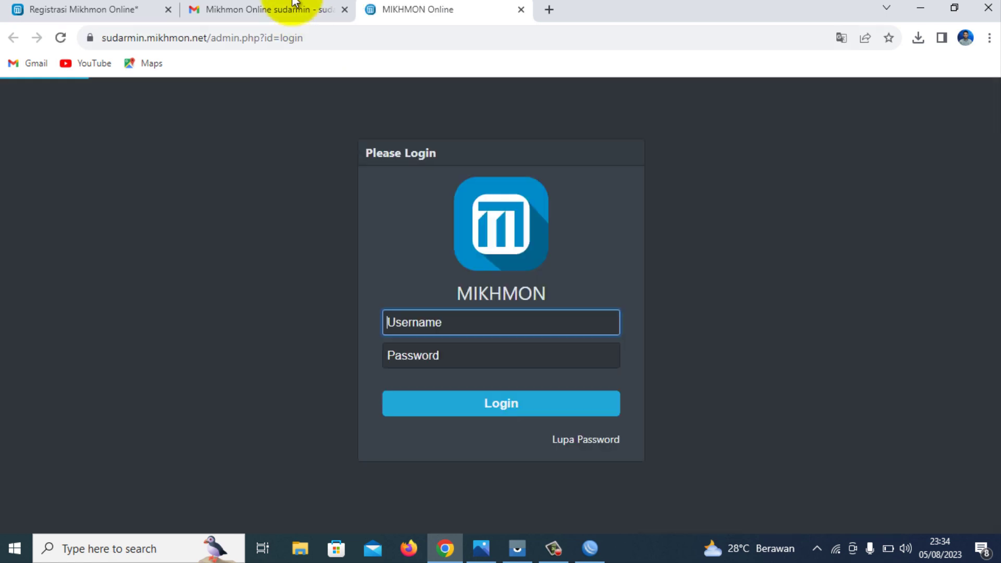
Copy the admin password from the Mikhmon setup email.
left_click(290, 10)
scroll(432, 313, "up", 1)
scroll(445, 349, "down", 1)
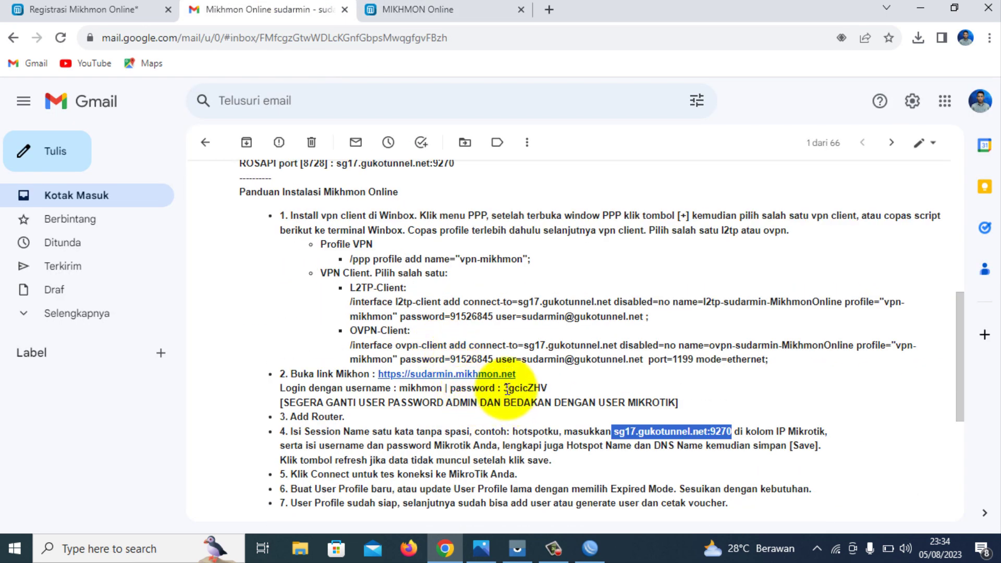
left_click_drag(505, 388, 547, 390)
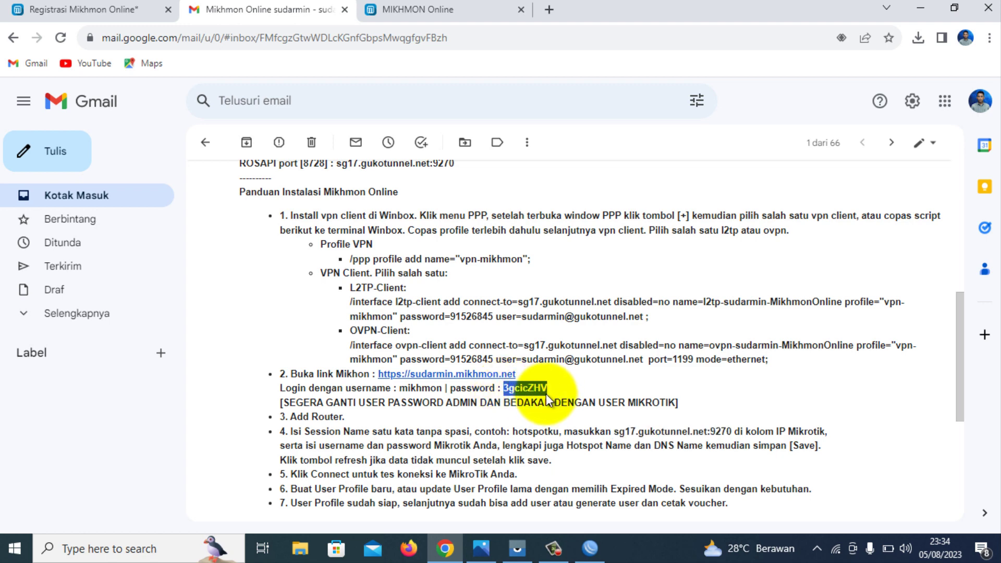
right_click(537, 390)
left_click(561, 399)
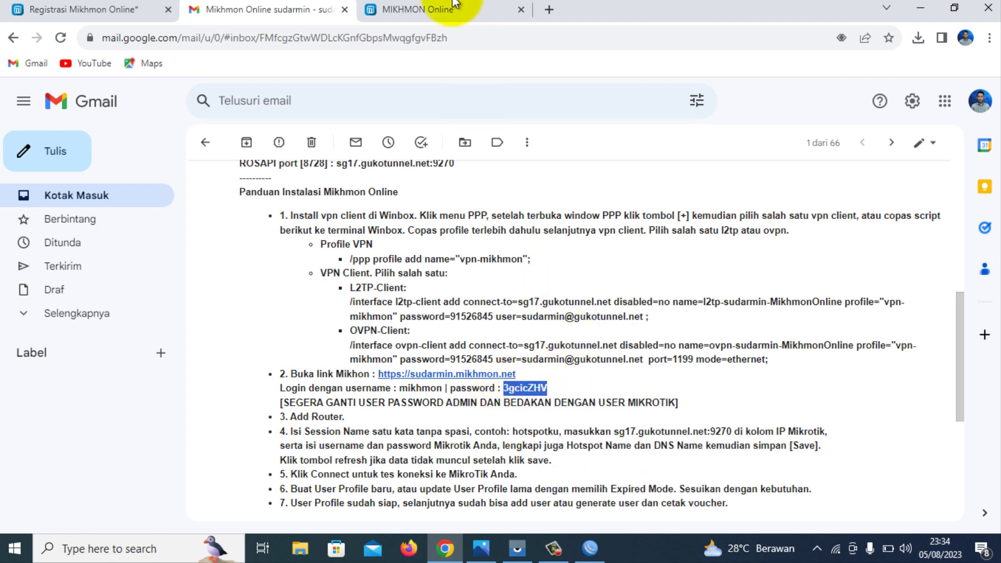
Paste the copied password into the Mikhmon login form and log in.
left_click(448, 9)
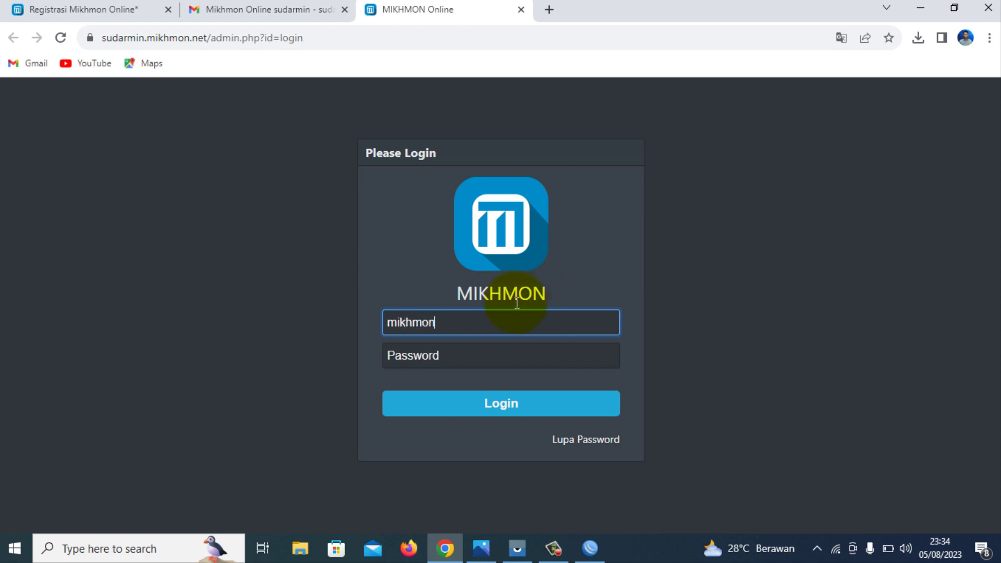
left_click(505, 346)
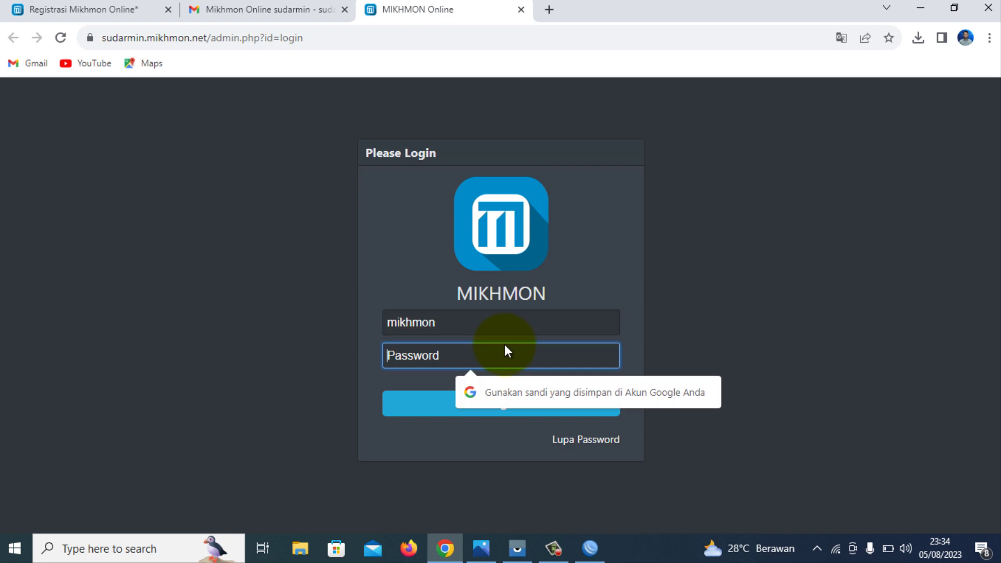
right_click(504, 345)
left_click(573, 224)
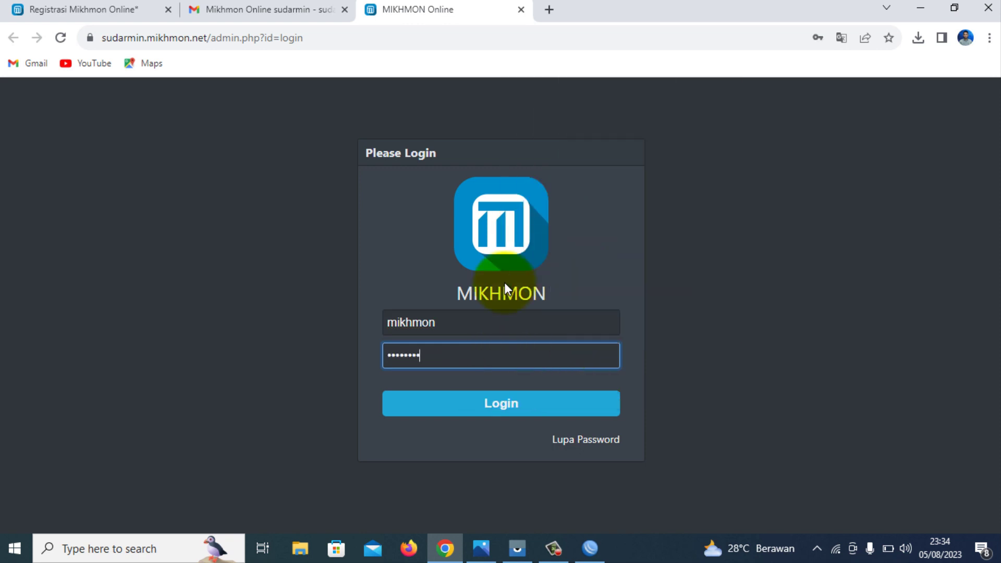
left_click(473, 411)
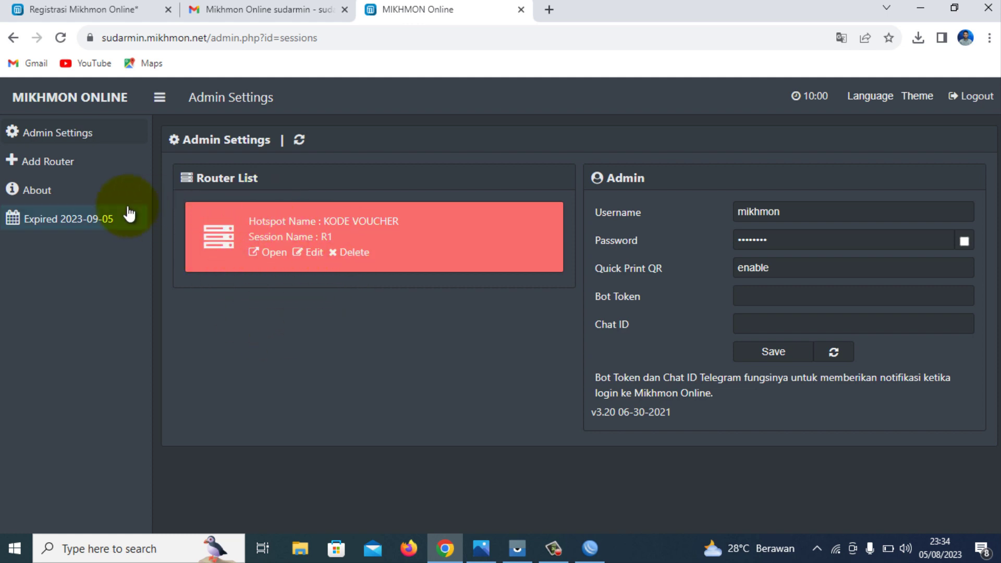
Delete the old R1 router card and add a new router session named R1.
left_click(338, 254)
left_click(580, 124)
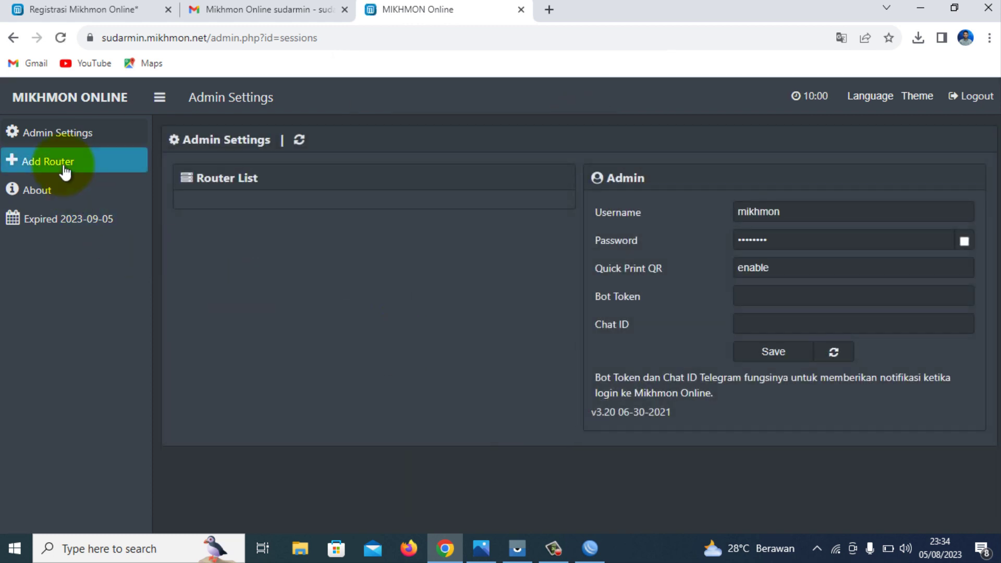
left_click(64, 166)
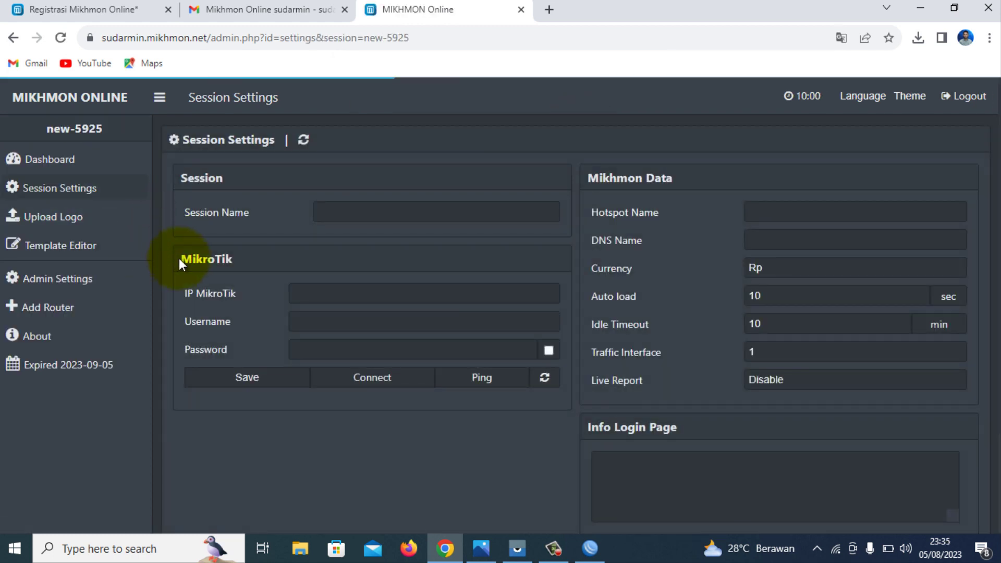
left_click(356, 210)
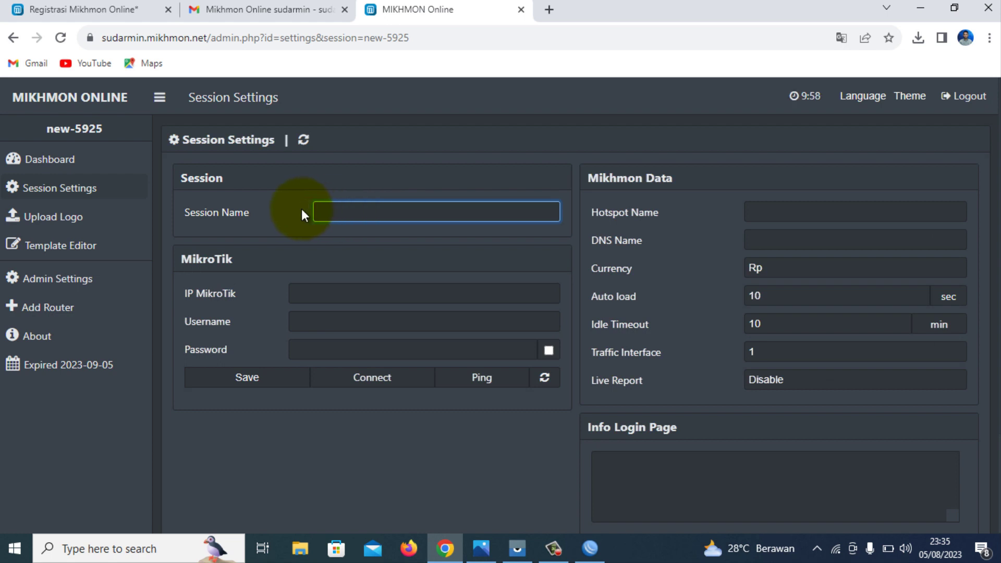
type("R1")
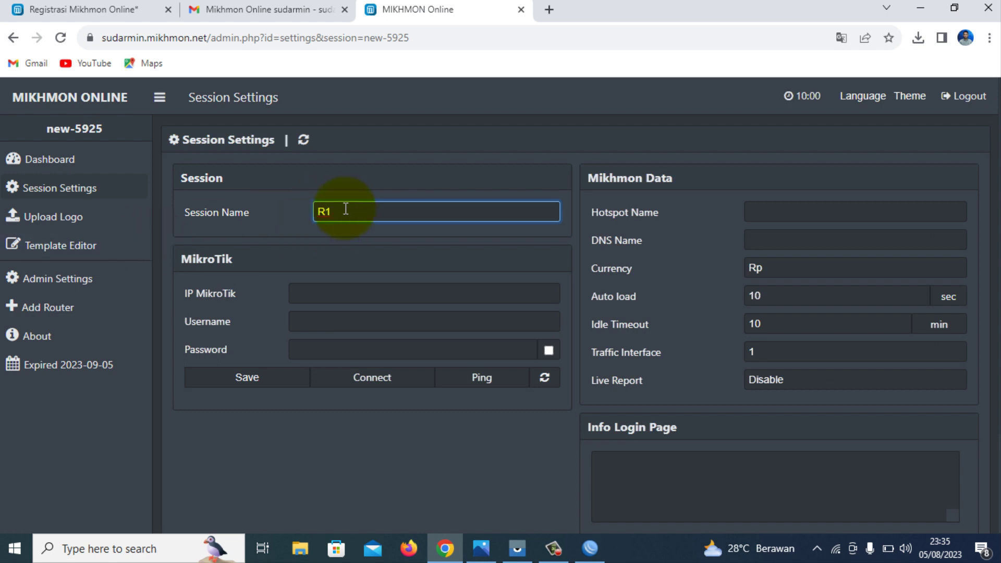
double_click(405, 208)
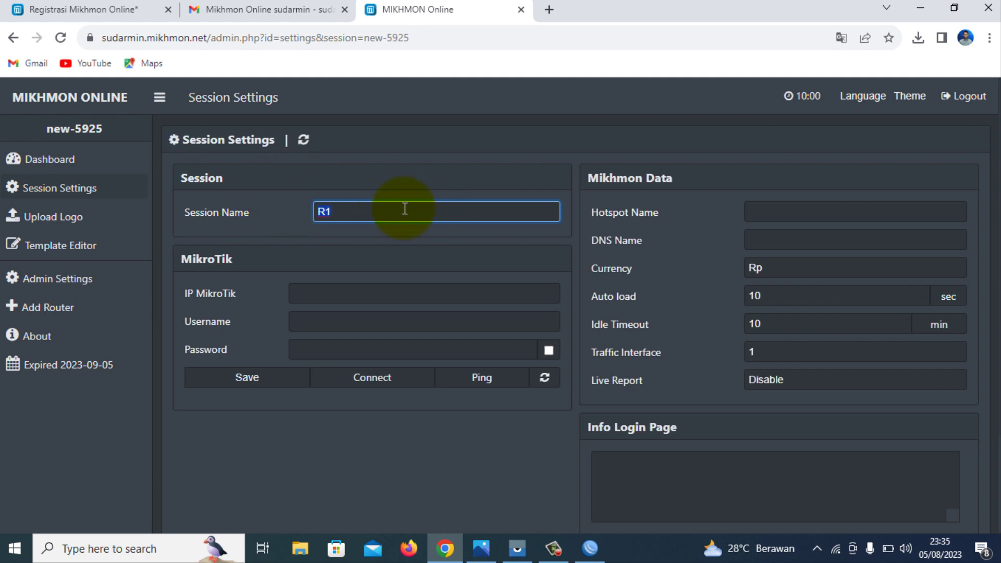
left_click(317, 296)
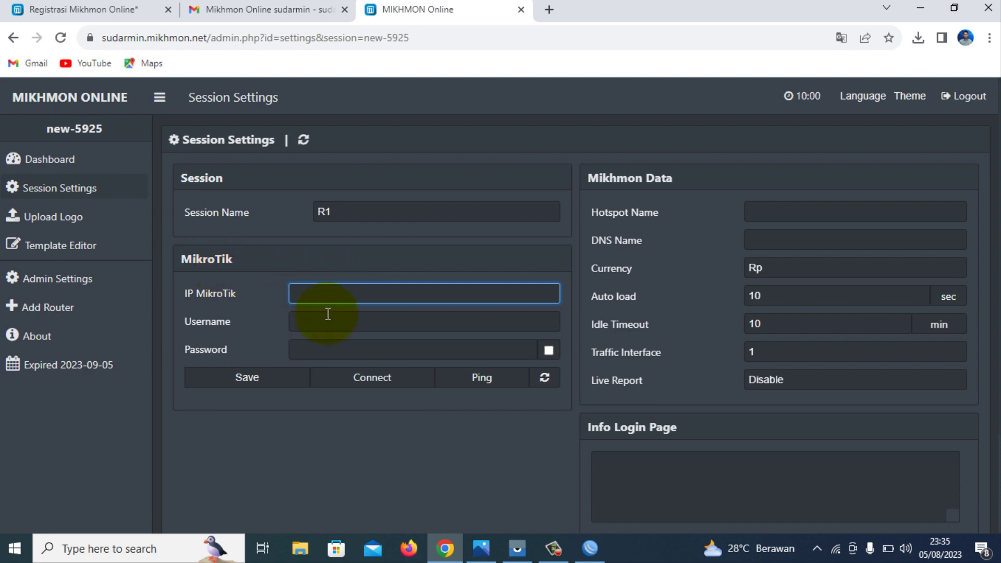
Copy the ROSAPI address sg17.gukotunnel.net:9270 from the email into the IP MikroTik field.
left_click(252, 9)
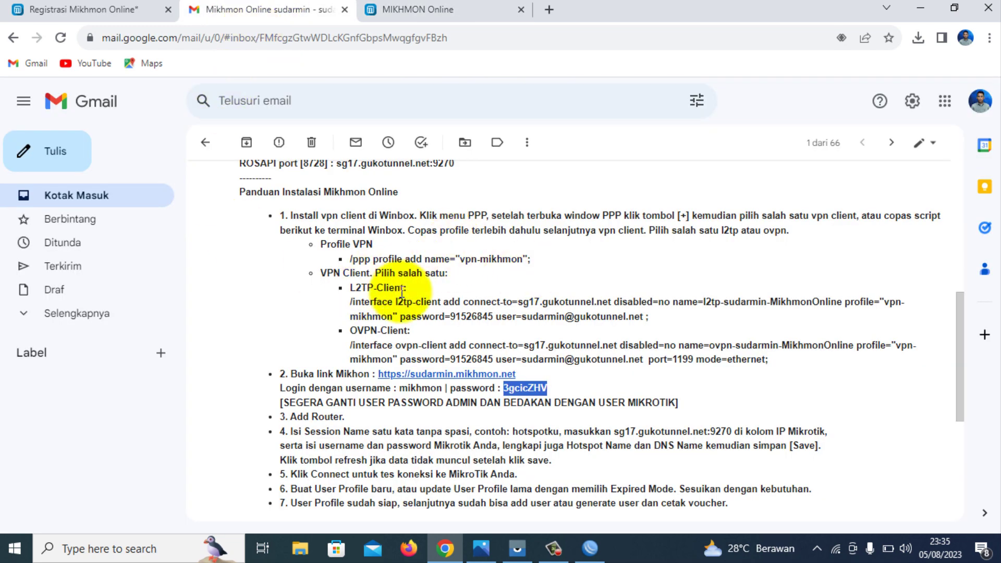
scroll(507, 340, "up", 1)
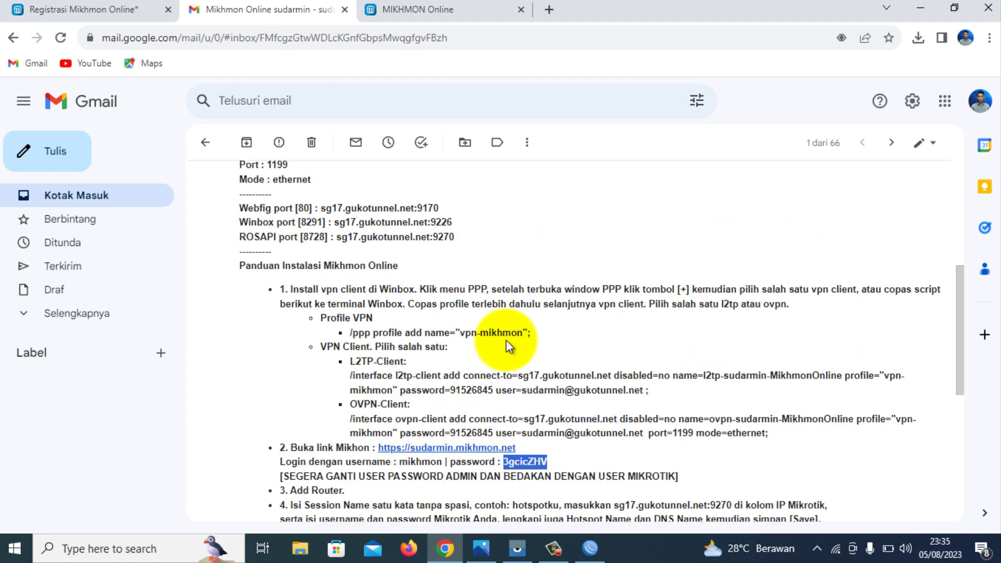
left_click(303, 241)
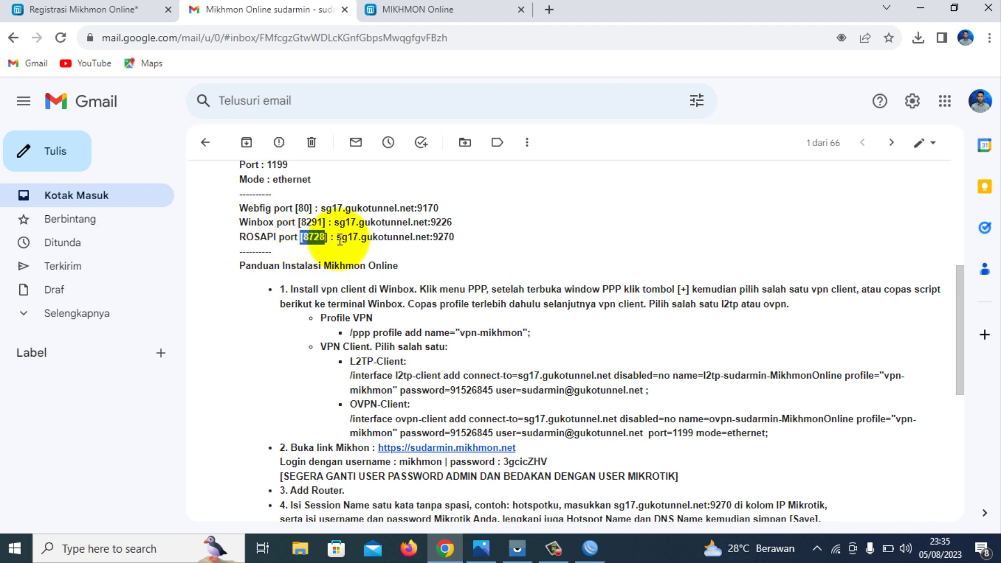
left_click_drag(336, 237, 469, 233)
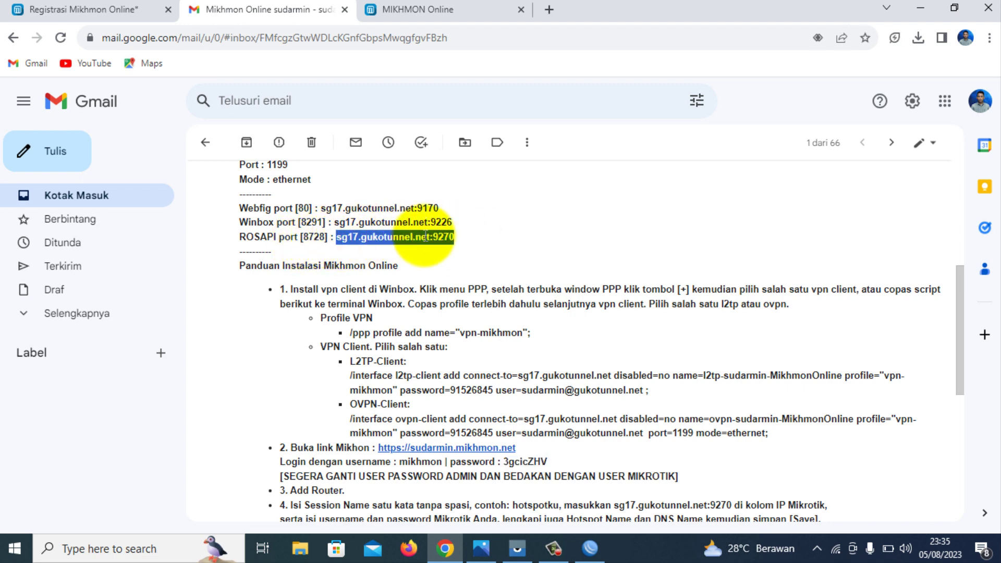
right_click(429, 238)
left_click(462, 246)
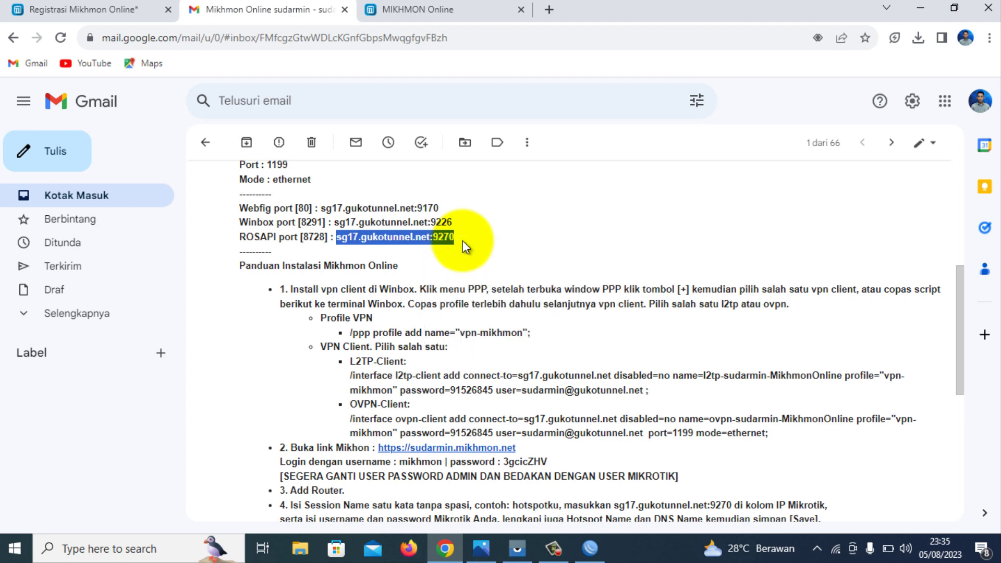
left_click(454, 9)
right_click(307, 300)
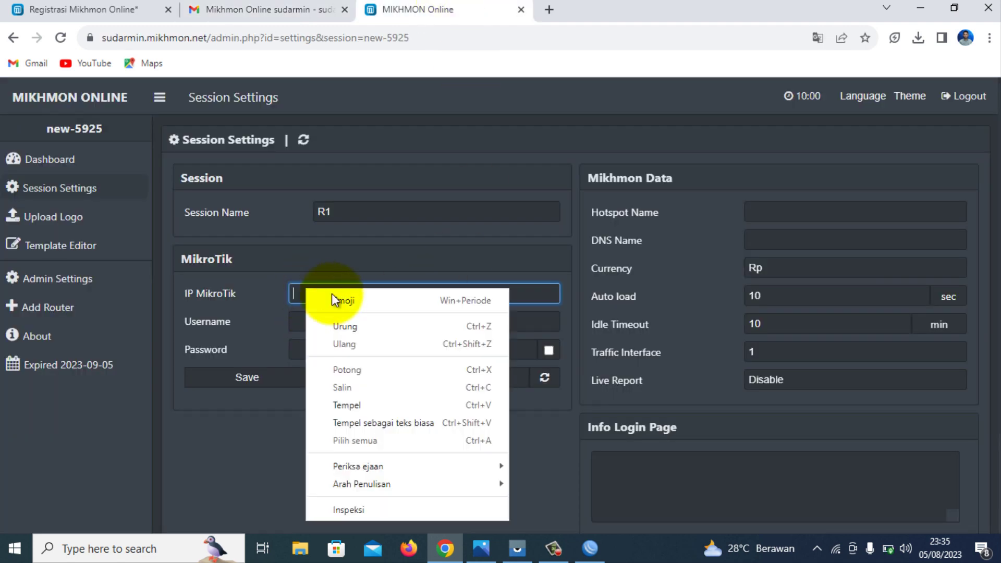
left_click(352, 406)
Fill in the router login, hotspot name KODE VOUCHER and DNS name hotspotnet.net, then save.
left_click(309, 320)
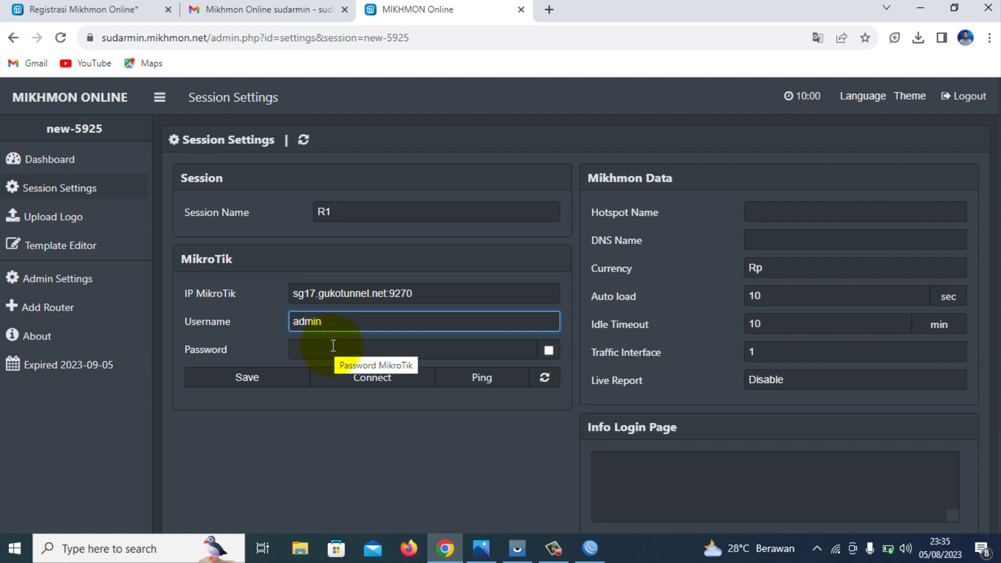
left_click(335, 346)
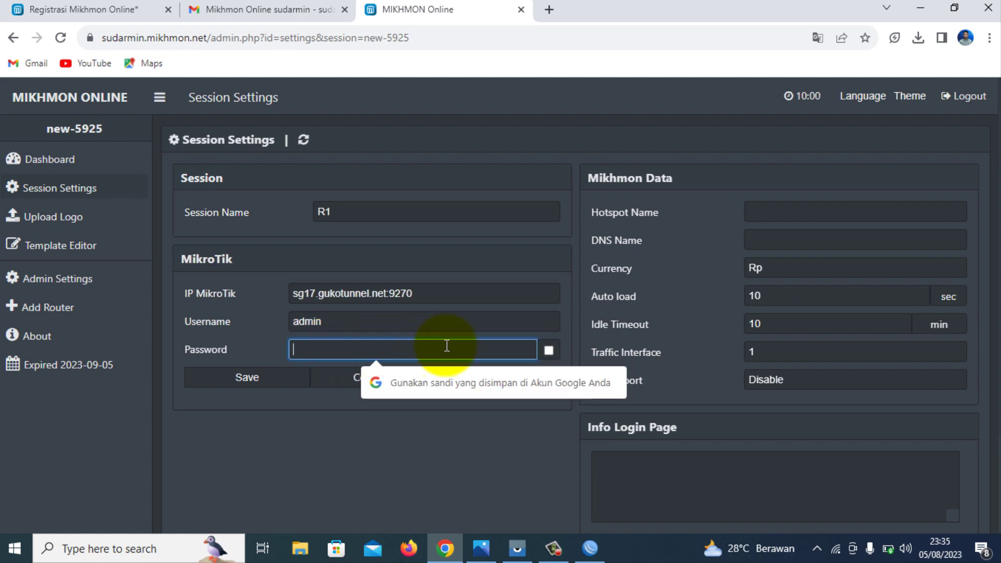
type("a")
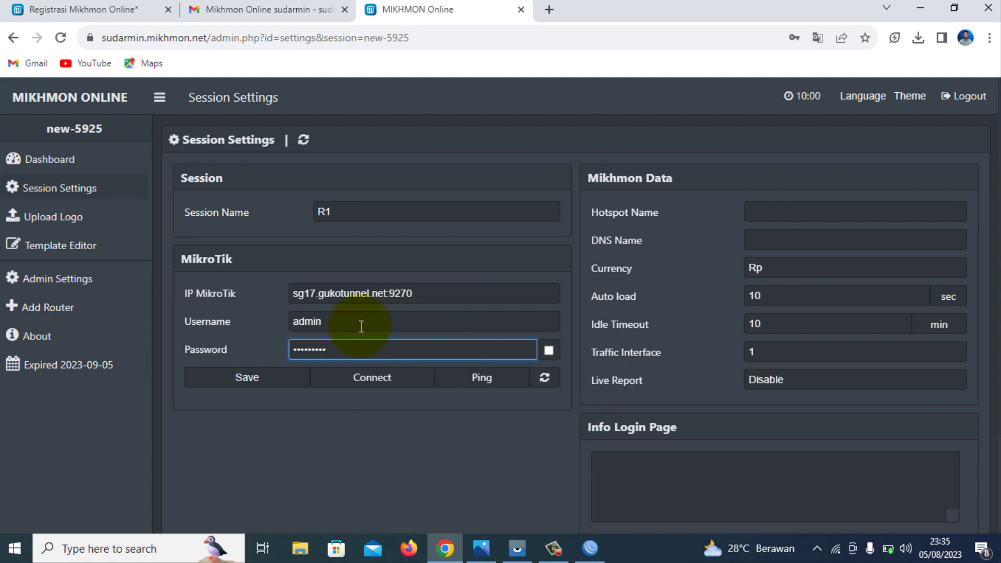
left_click(407, 293)
left_click_drag(407, 293, 246, 286)
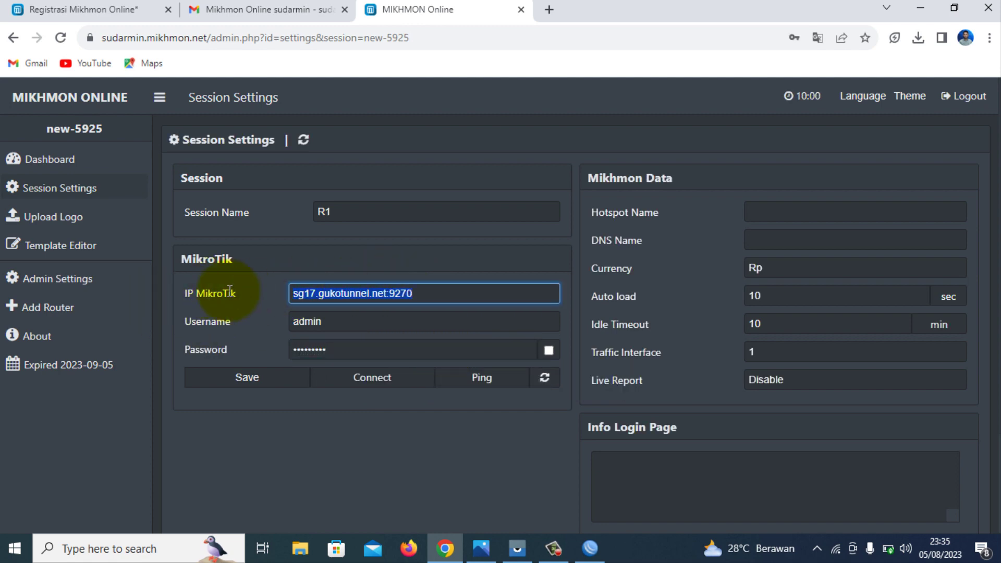
left_click(748, 217)
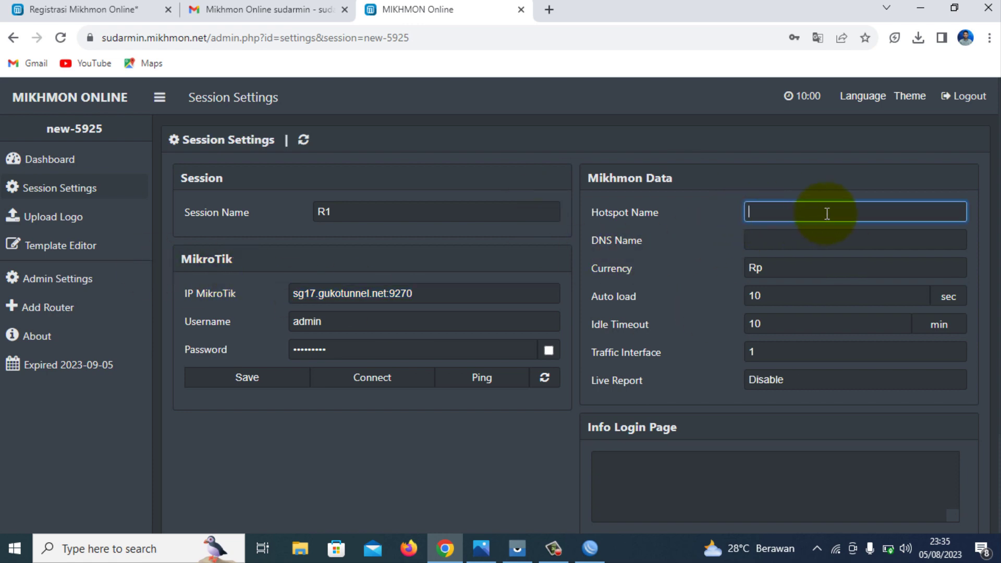
type("K")
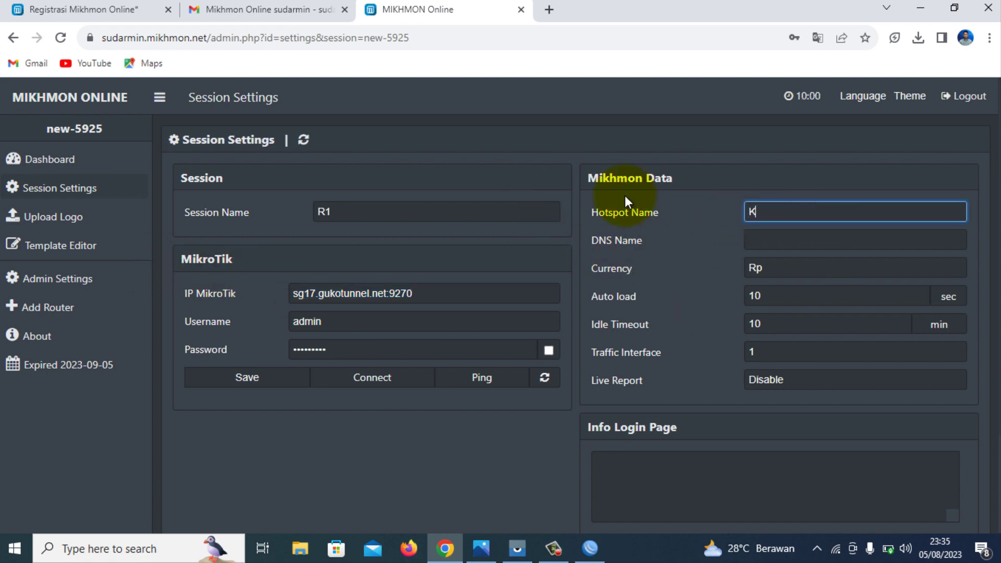
type("ODE VOUCHER")
left_click(779, 231)
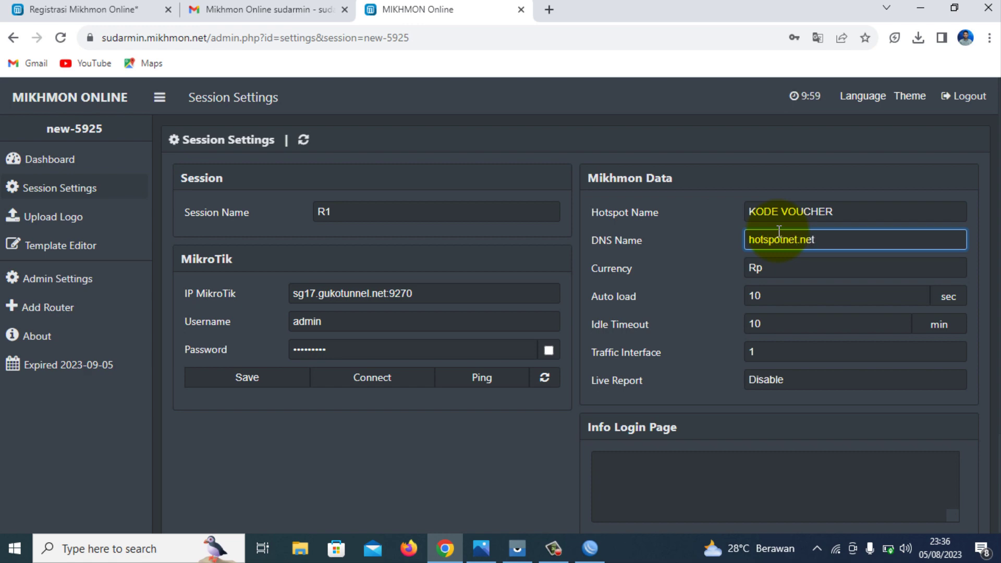
left_click(227, 377)
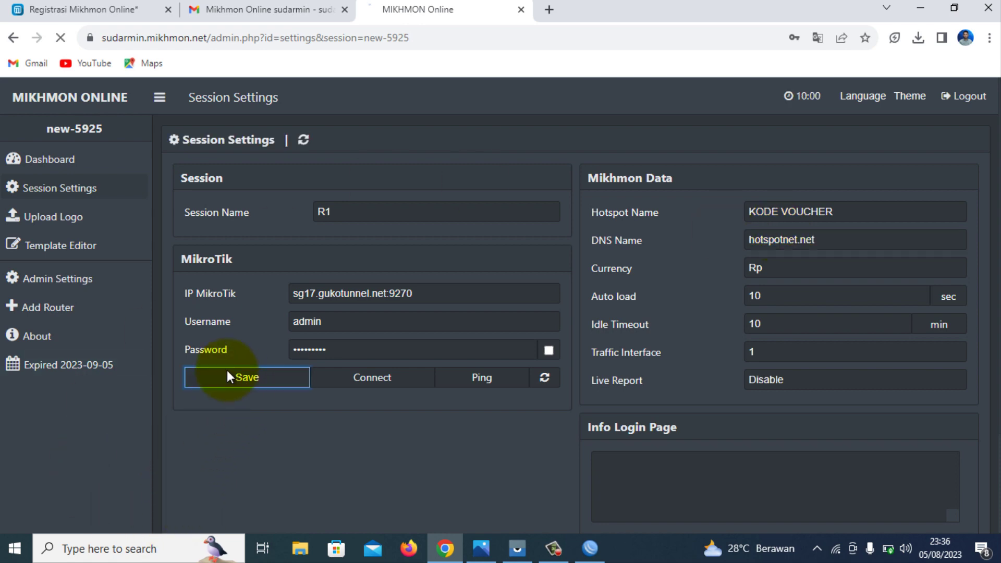
Ping the router until it reports Ping OK, then connect to the hEX (RB750Gr3) R1 dashboard.
left_click(484, 378)
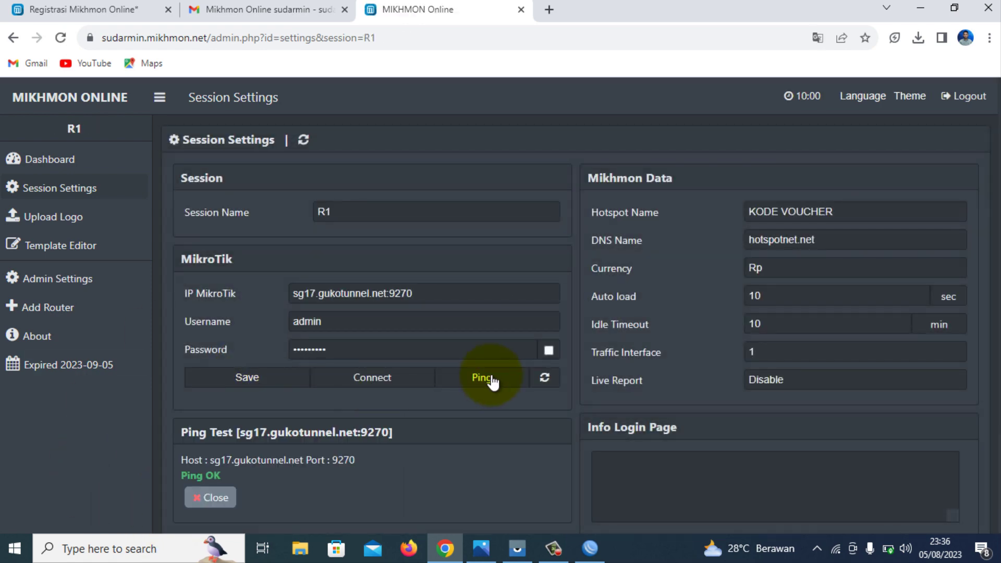
double_click(210, 477)
left_click(373, 386)
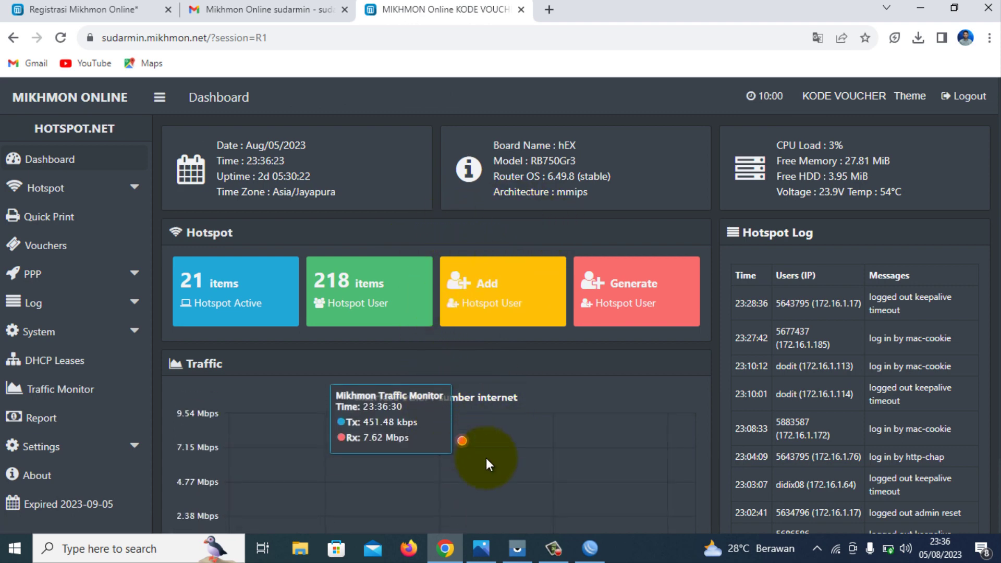
left_click(313, 6)
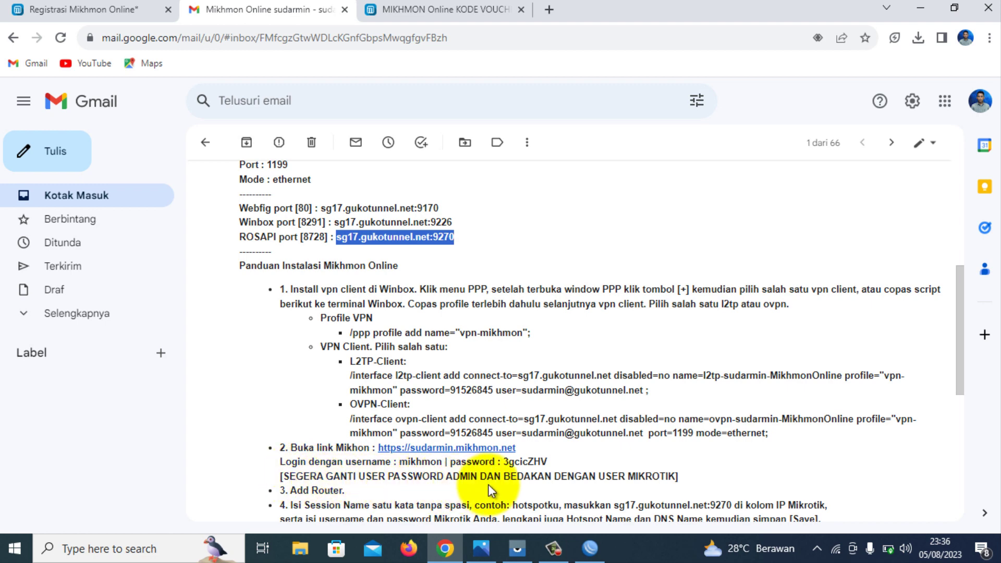
left_click(490, 9)
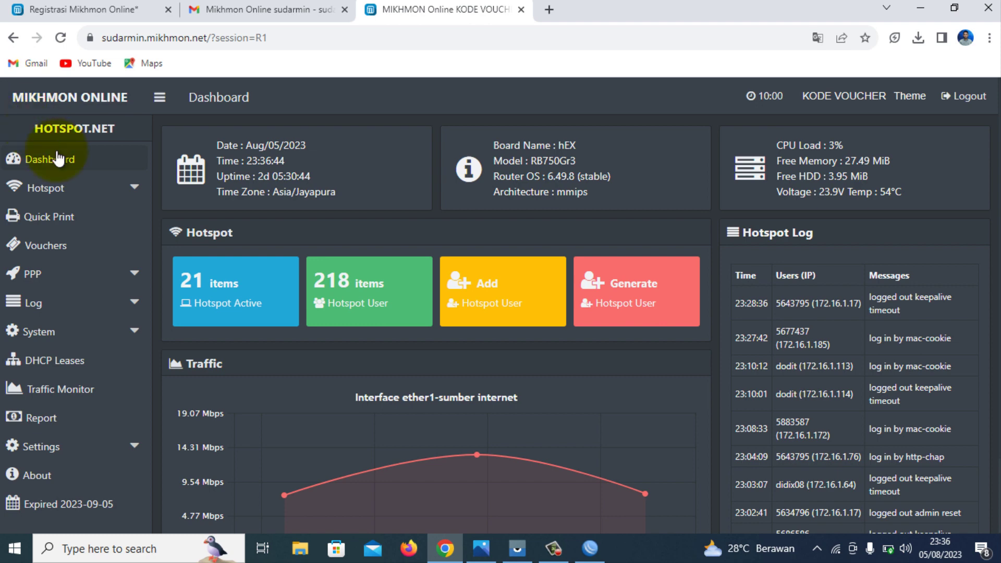
Log out of Mikhmon and enter the admin username on the login form.
left_click(969, 97)
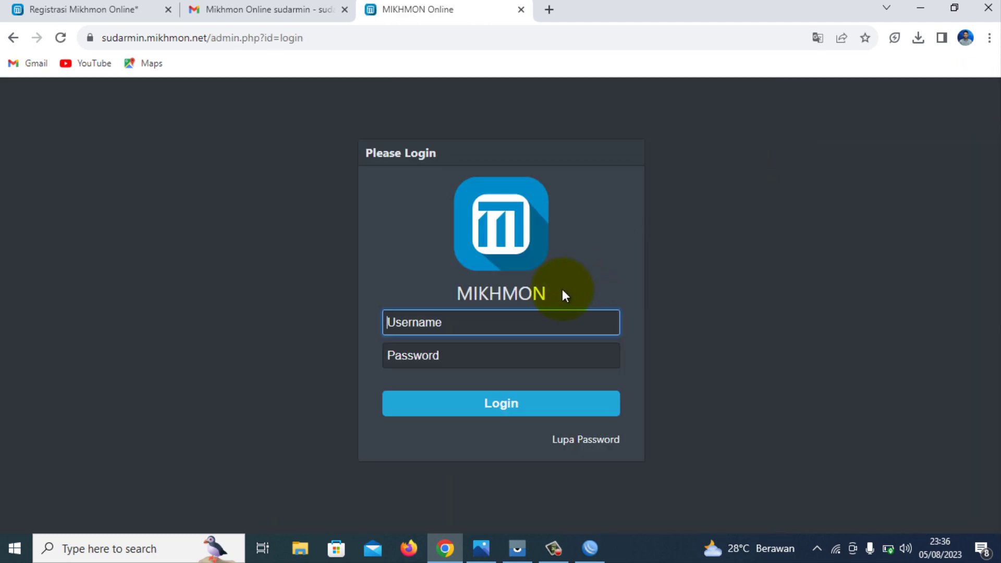
type("mikhmon")
left_click(528, 357)
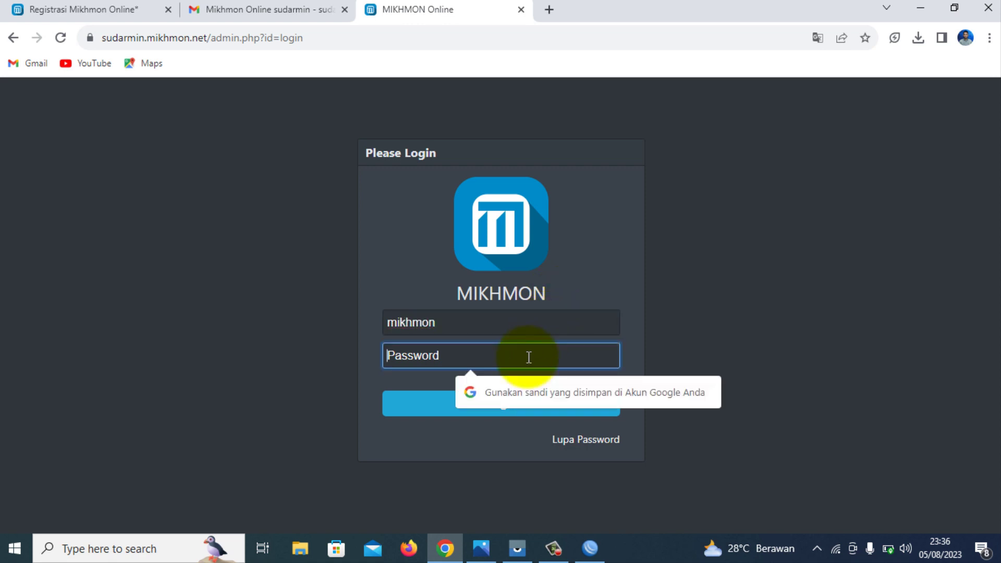
left_click(528, 388)
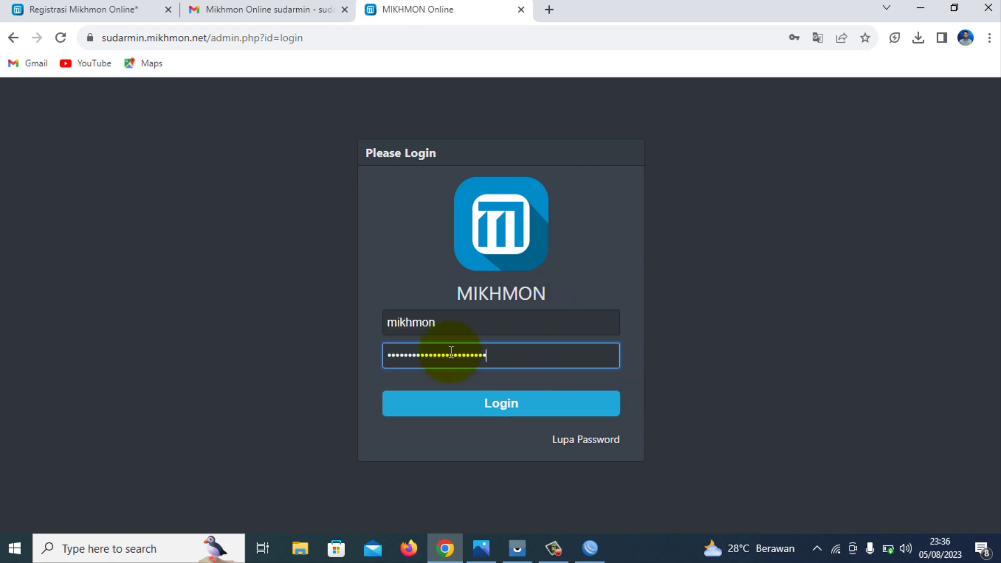
Copy the password from the setup email, paste it into Password, and log in.
left_click(279, 9)
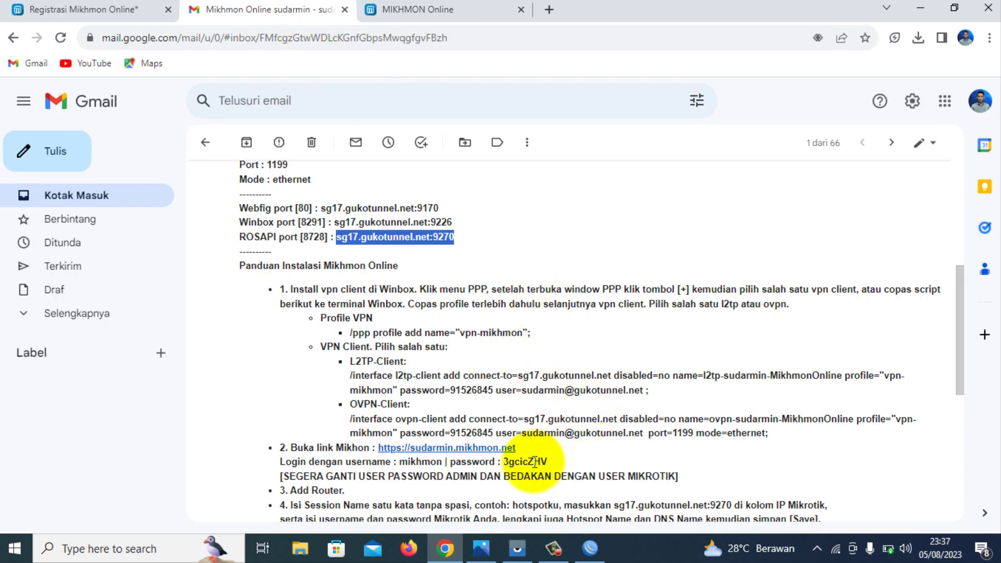
mouse_move(503, 461)
left_mouse_down()
mouse_move(577, 459)
mouse_move(505, 462)
left_mouse_up()
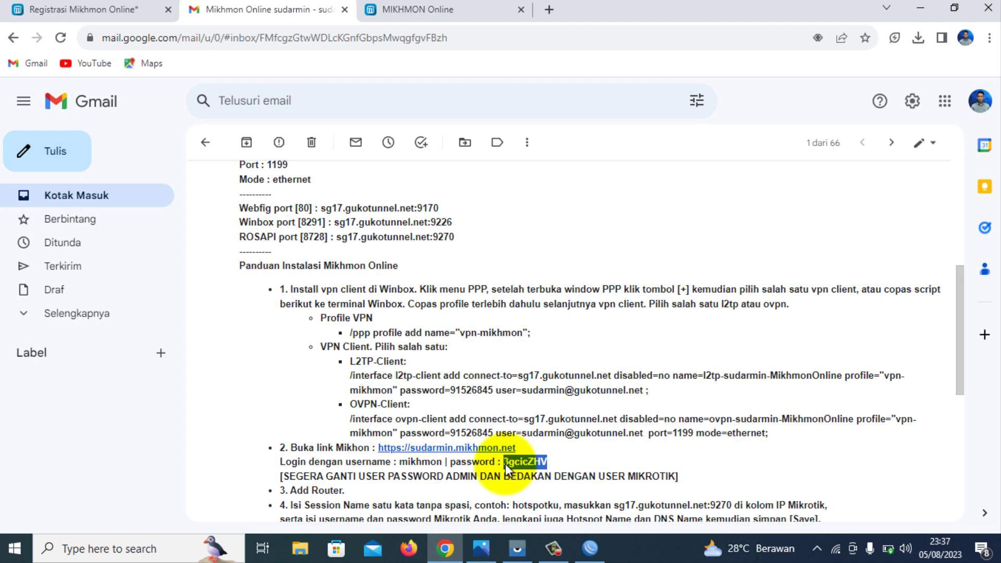
right_click(505, 464)
left_click(542, 354)
left_click(418, 9)
double_click(495, 358)
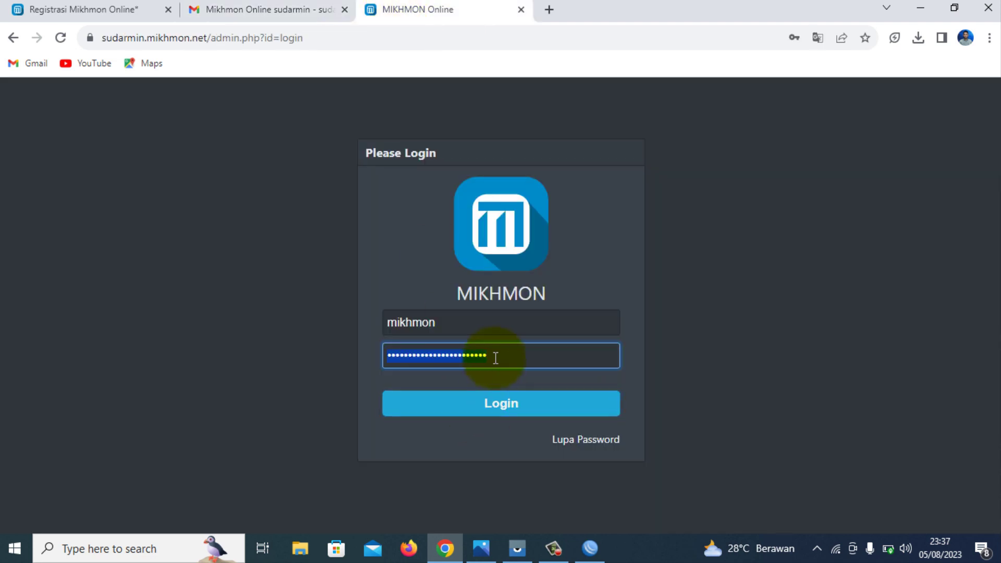
right_click(495, 357)
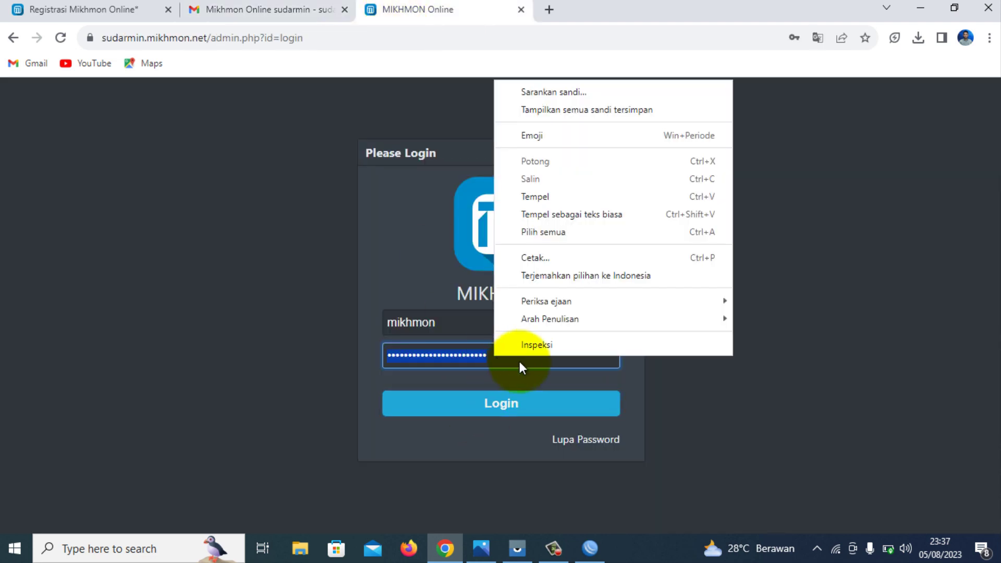
left_click(535, 197)
left_click(565, 408)
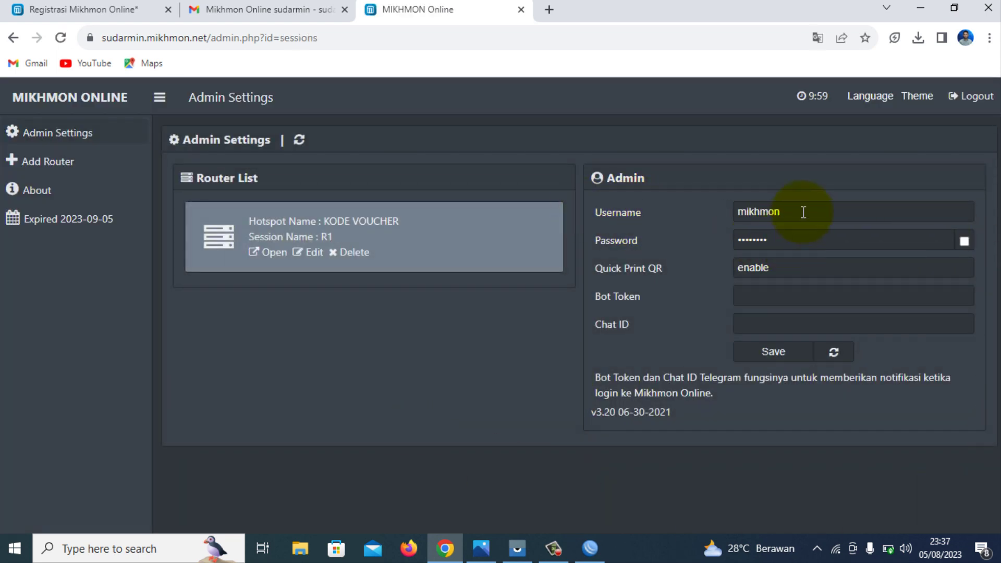
Show and select the admin password in Admin Settings, then return to the Gmail email.
left_click_drag(803, 213, 737, 213)
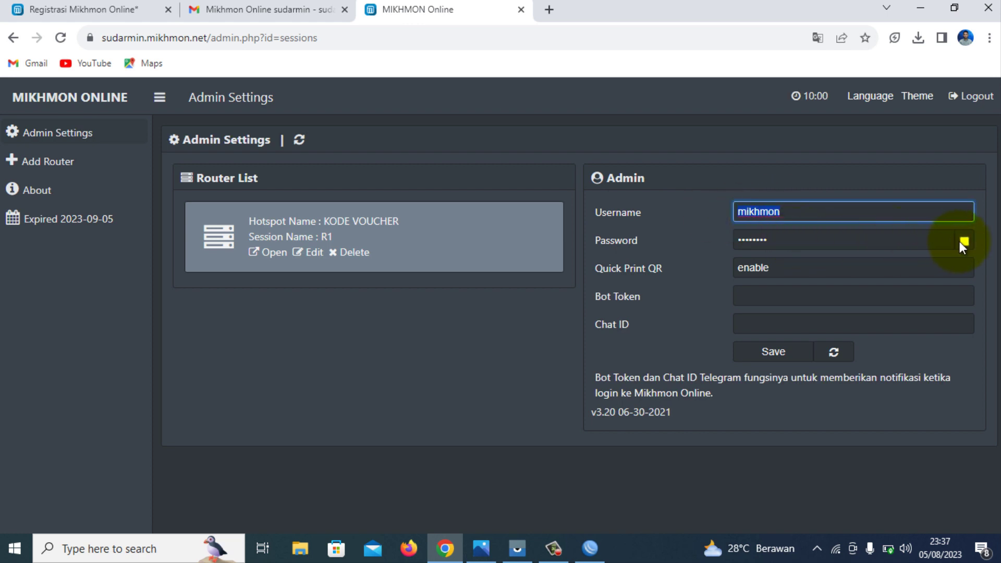
left_click(963, 241)
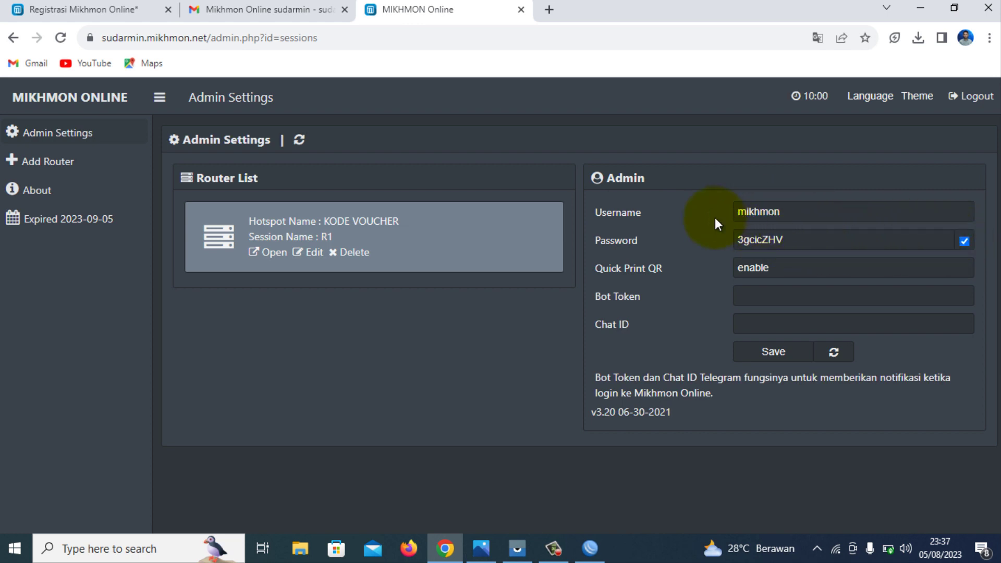
left_click_drag(812, 239, 700, 236)
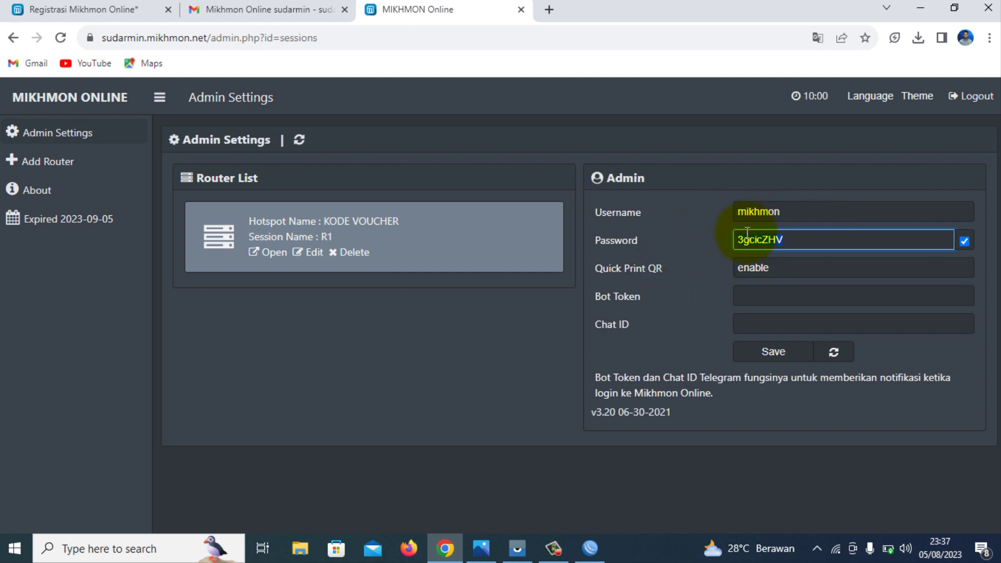
left_click(767, 235)
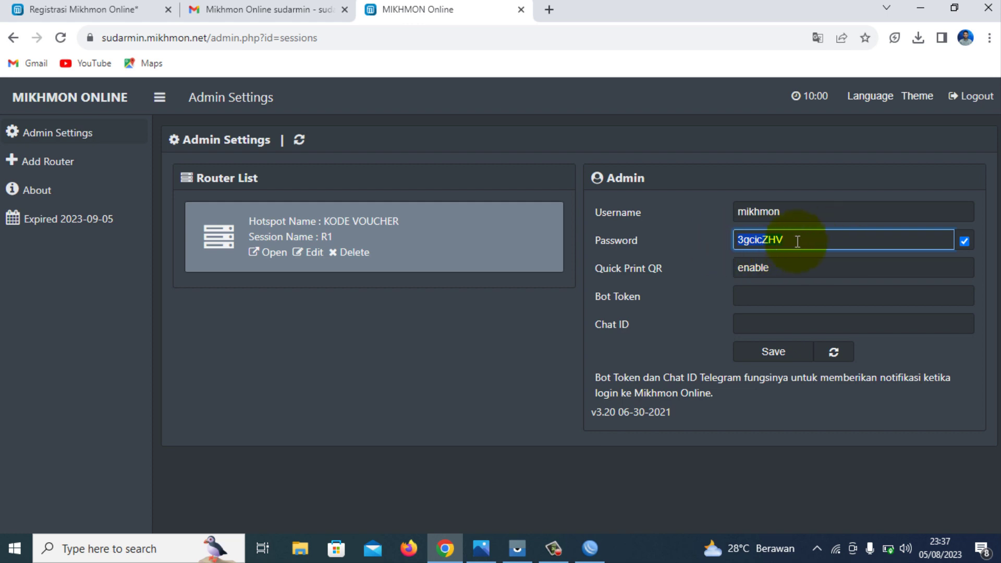
left_click_drag(795, 243, 721, 239)
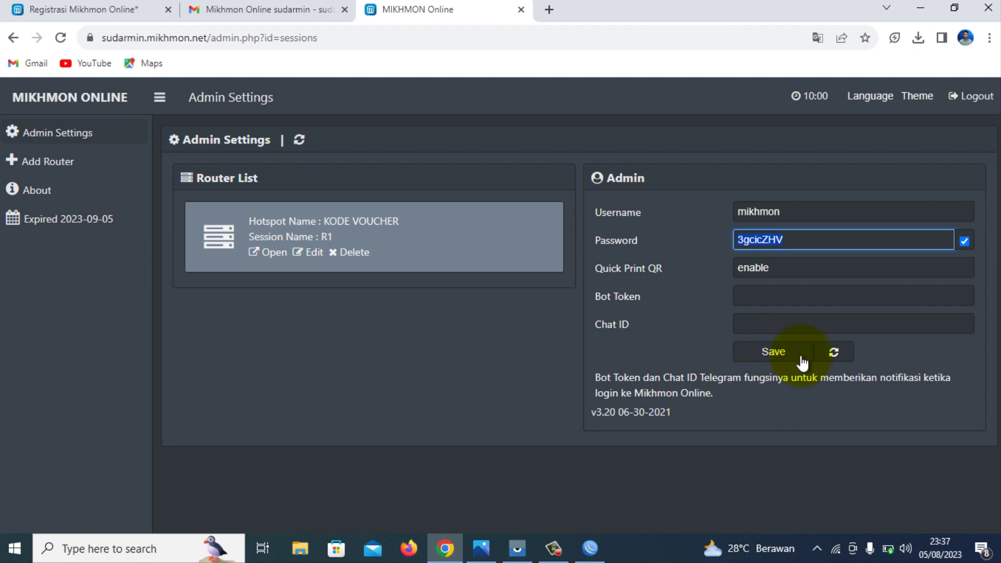
left_click(281, 9)
Copy the Webfig port address sg17.gukotunnel.net:9170 from the email and open a blank tab.
left_click(539, 227)
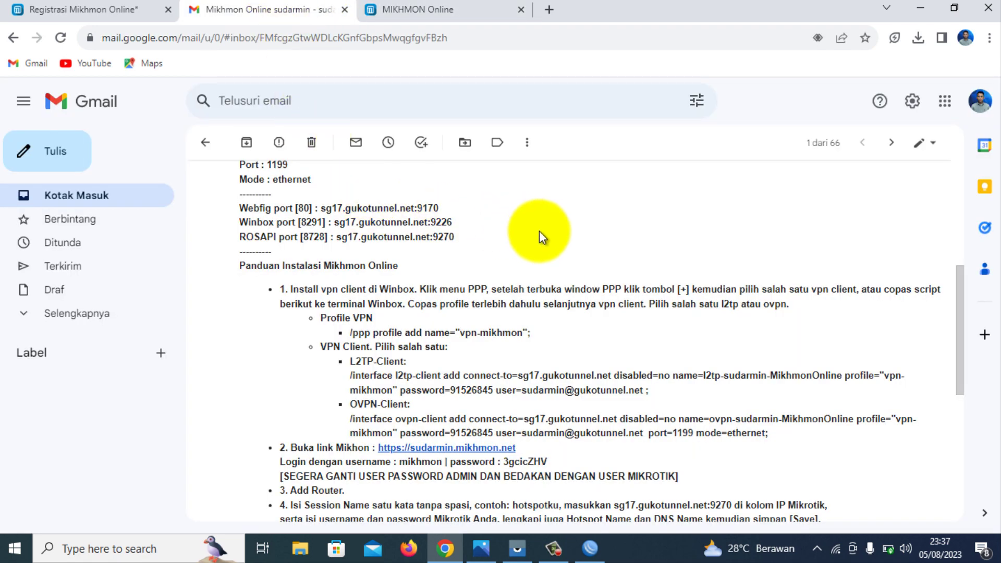
scroll(539, 235, "up", 1)
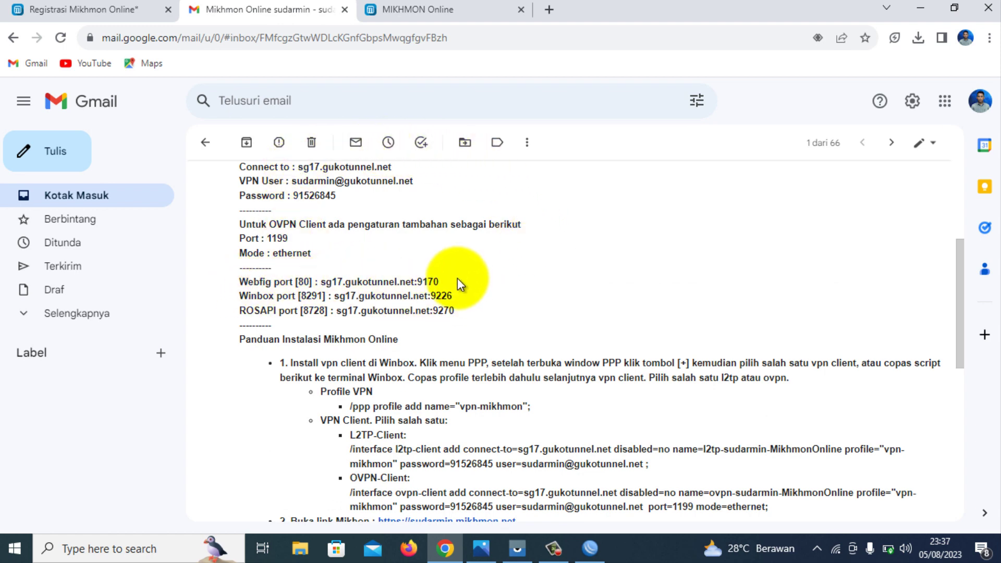
left_click_drag(439, 282, 321, 285)
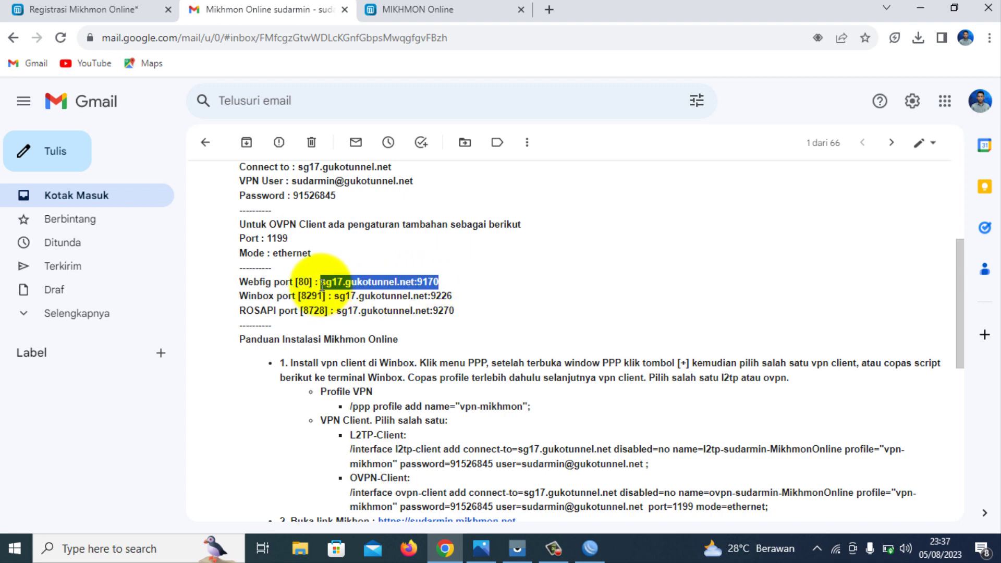
right_click(320, 285)
left_click(377, 293)
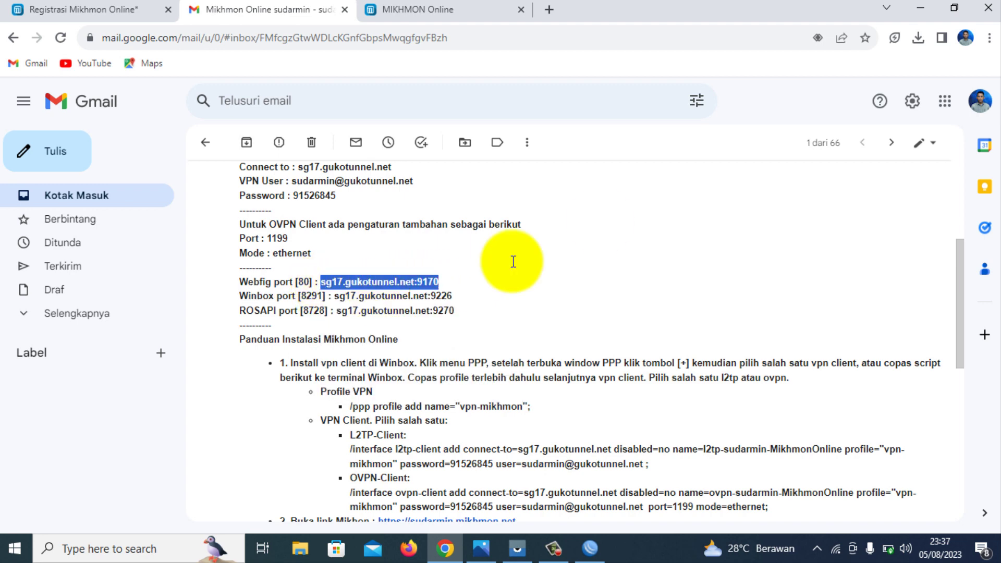
left_click(556, 6)
Load sg17.gukotunnel.net:9170 and log in to WebFig with the router password.
right_click(461, 38)
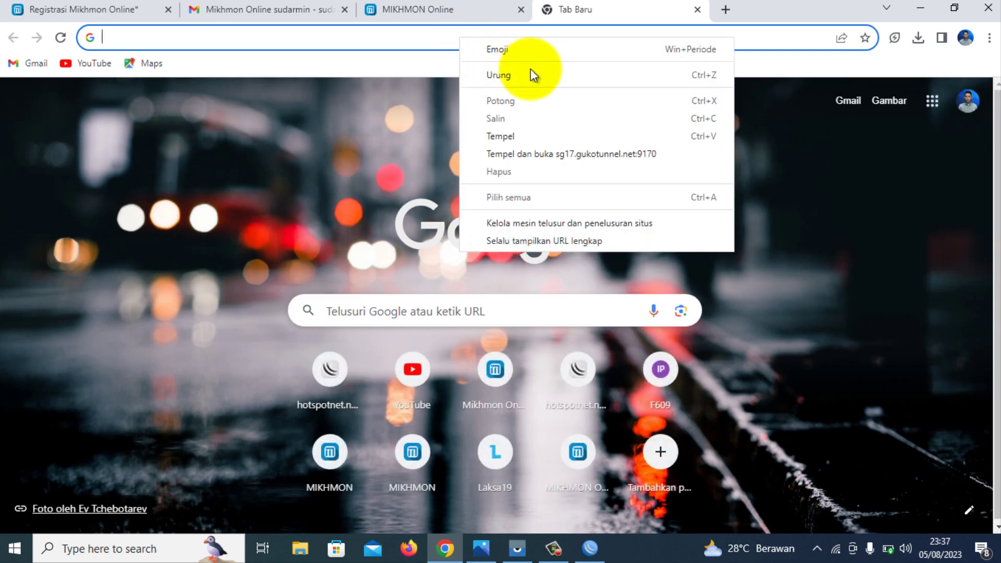
left_click(529, 136)
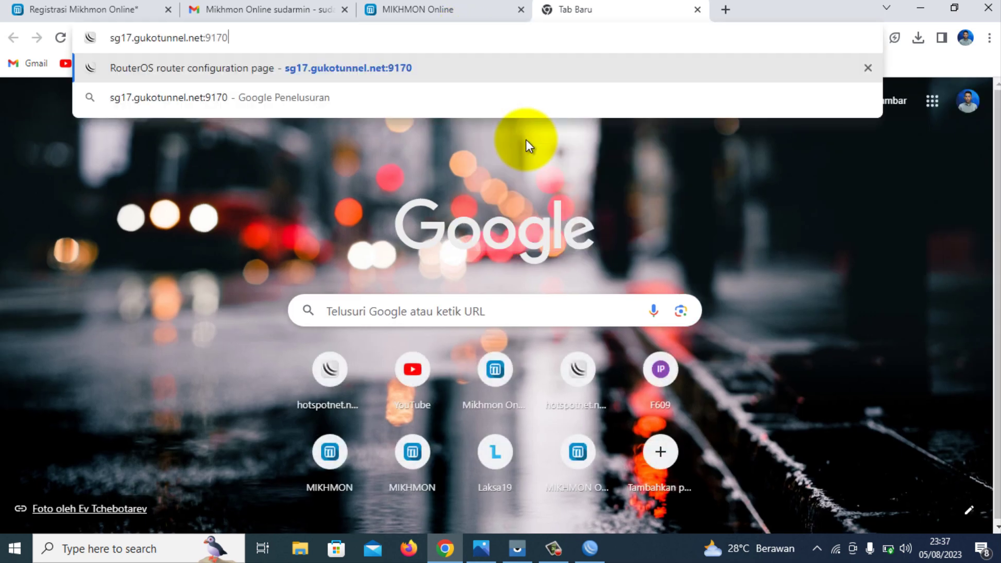
key("Return")
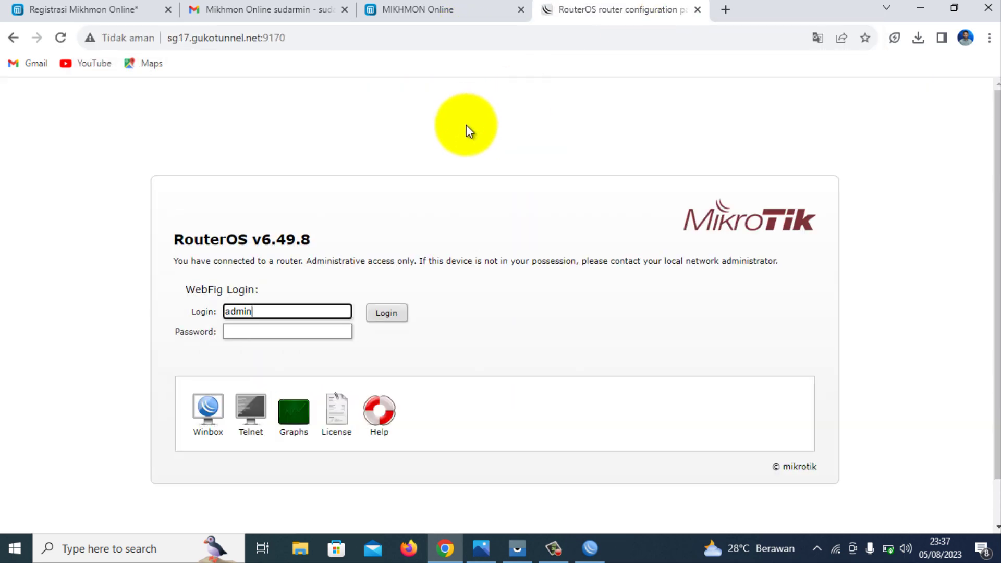
left_click(291, 332)
type("1234")
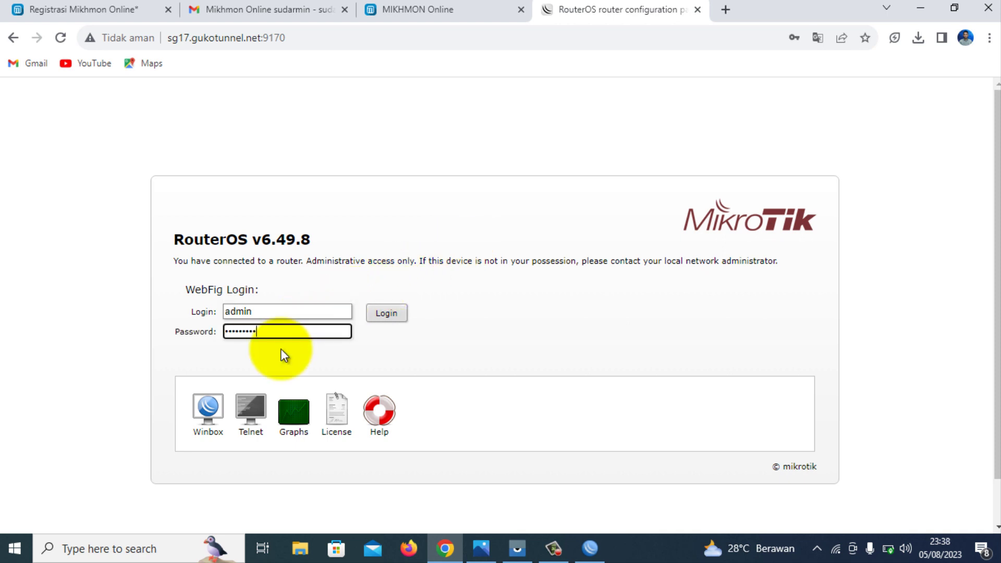
left_click(386, 312)
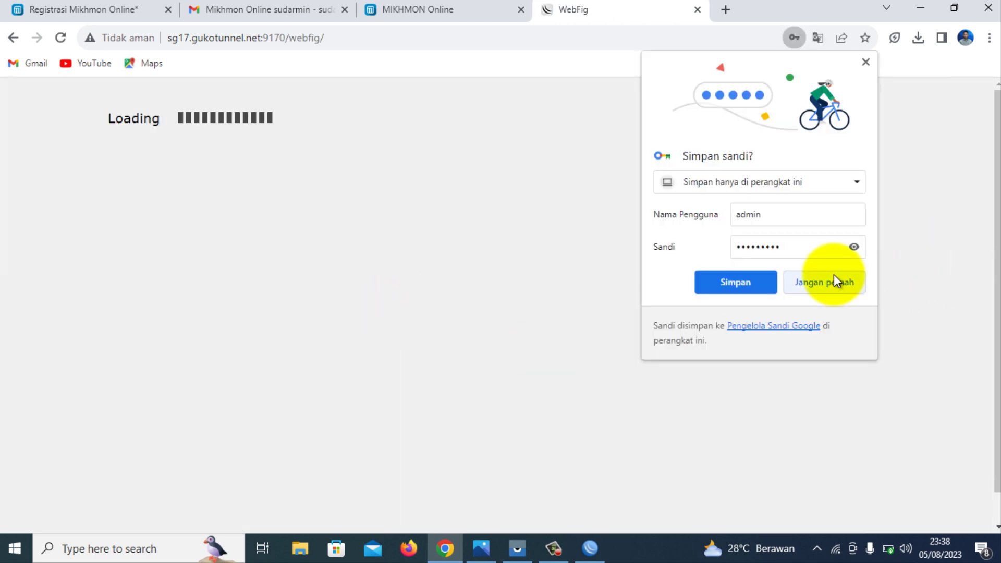
Decline Chrome's offer to save the WebFig login and go back to Mikhmon Online.
left_click(833, 281)
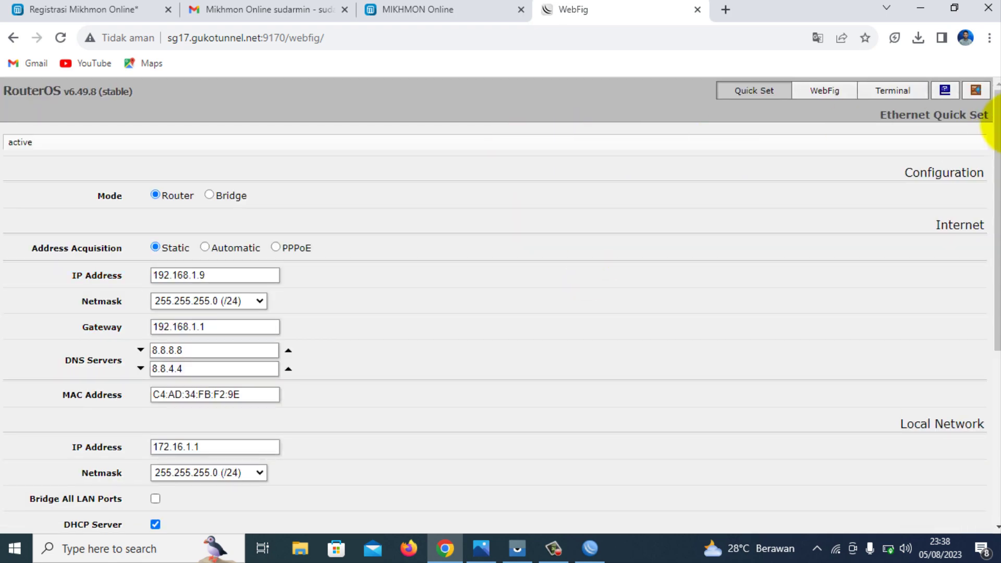
left_click_drag(994, 121, 808, 116)
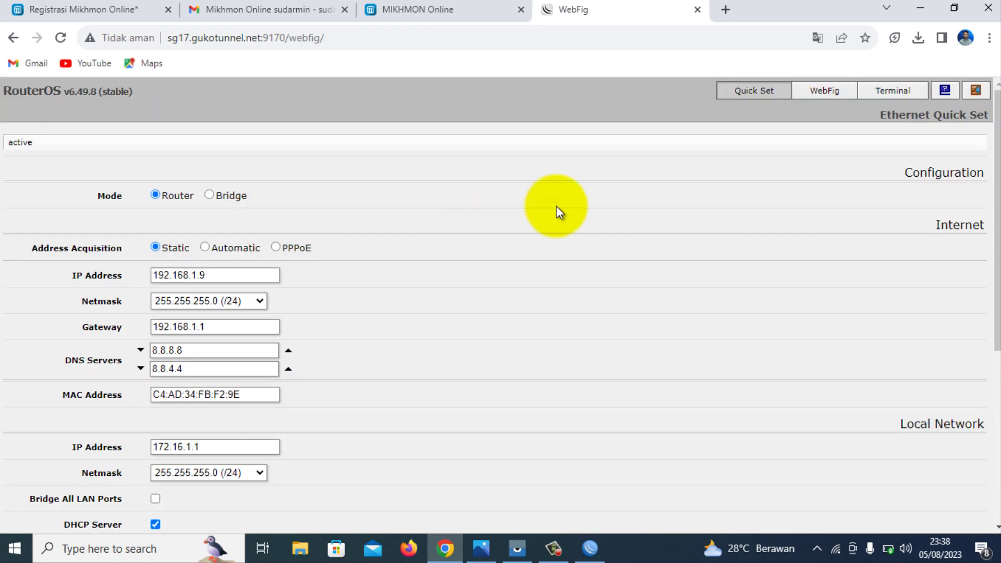
left_click(406, 10)
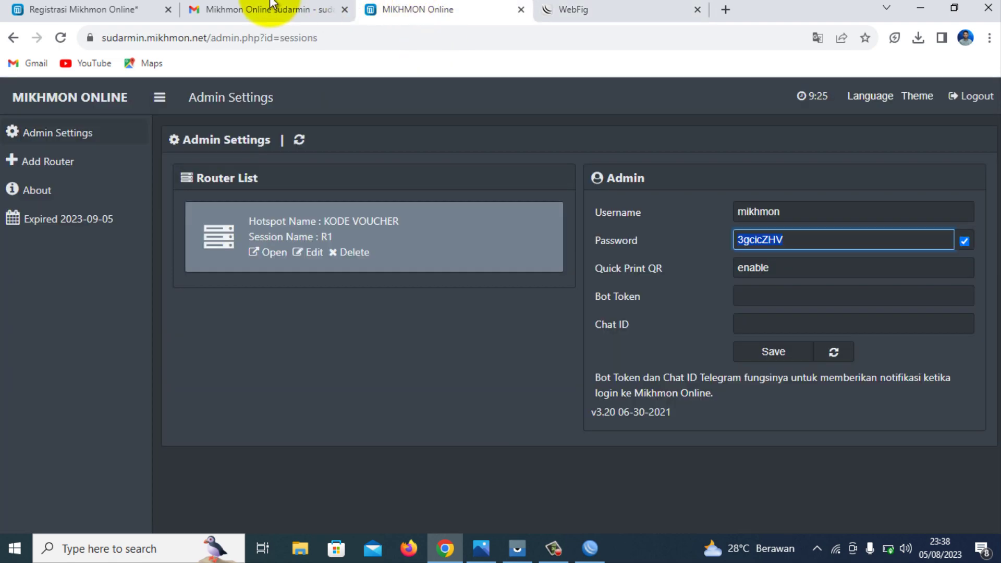
Copy the Winbox port address sg17.gukotunnel.net:9226 from the setup email with Salin.
left_click(258, 10)
scroll(395, 273, "up", 3)
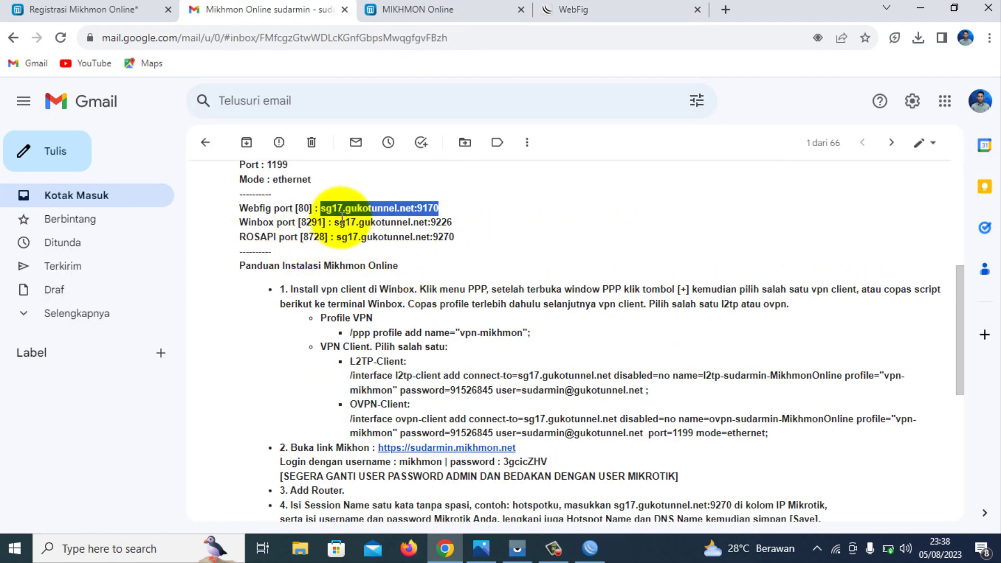
left_click_drag(335, 222, 470, 219)
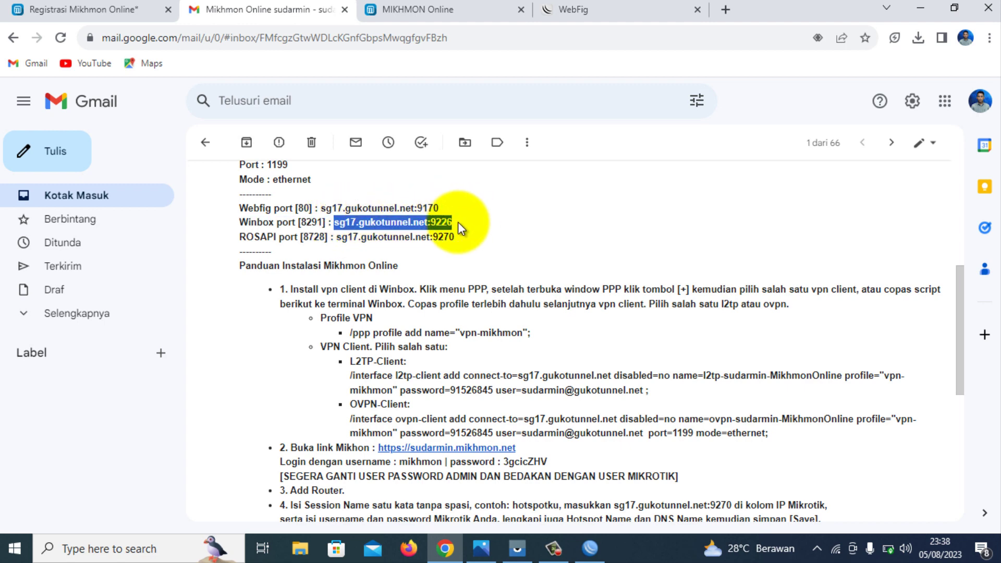
right_click(436, 223)
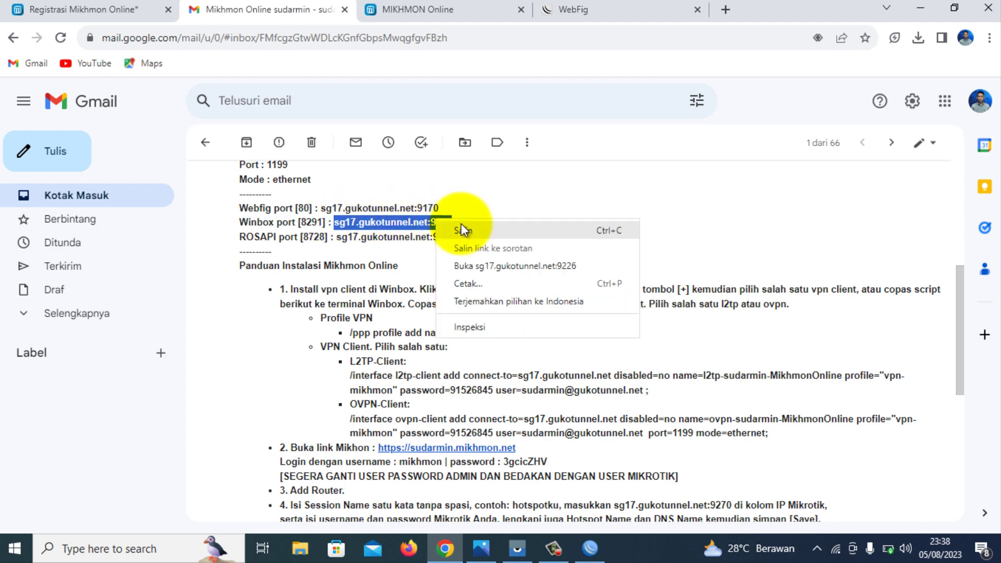
left_click(462, 230)
Start a new WinBox connection and load the saved 172.16.1.1 admin login.
left_click(600, 543)
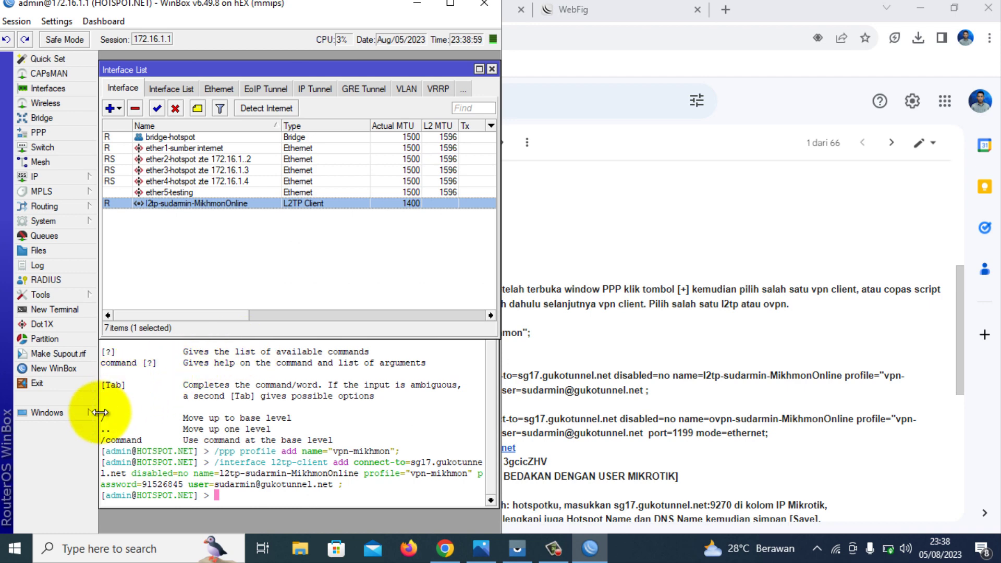
left_click(76, 368)
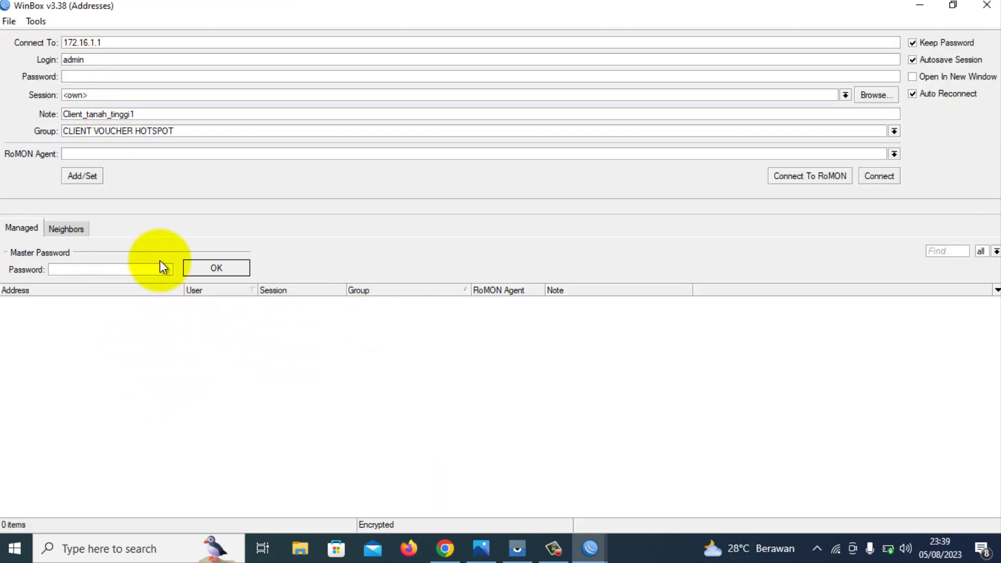
left_click(214, 269)
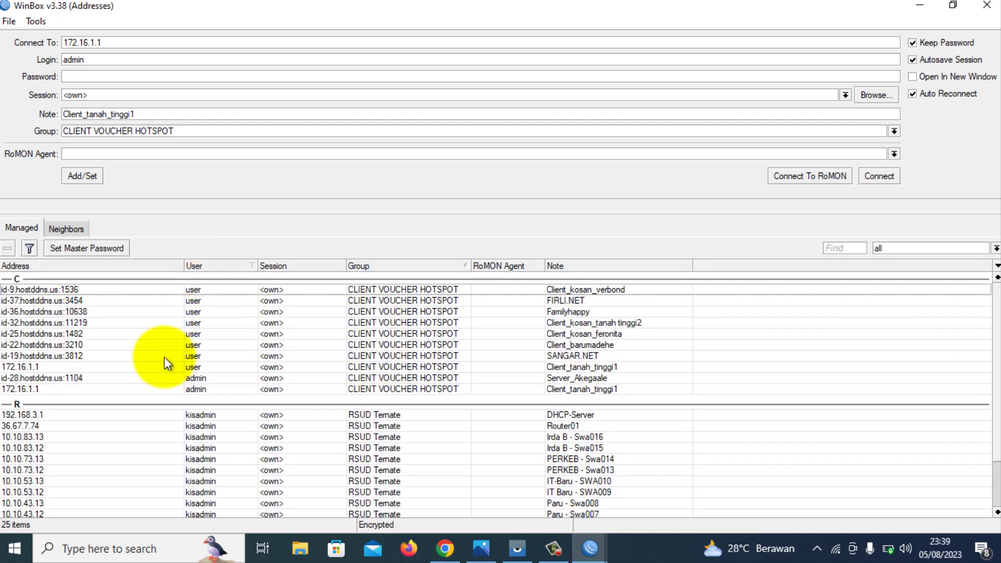
left_click(67, 390)
Replace the address with sg17.gukotunnel.net:9226 and connect through the tunnel.
left_click_drag(111, 42, 24, 36)
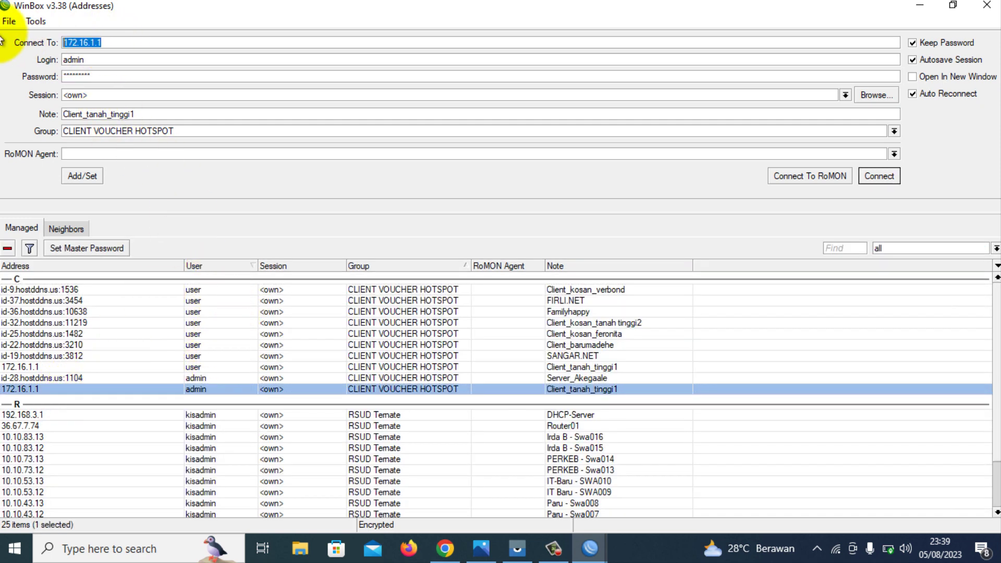
right_click(115, 42)
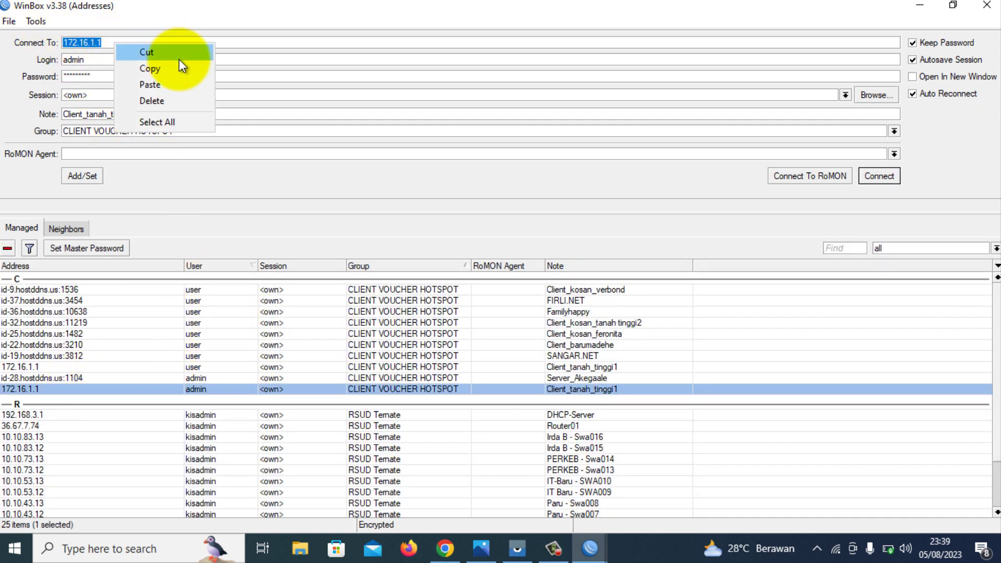
left_click(167, 86)
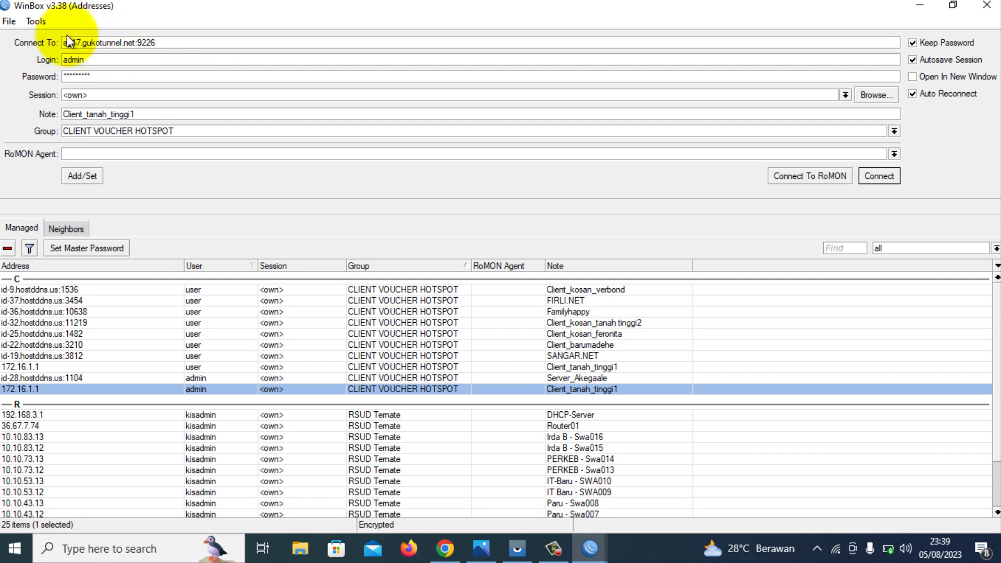
left_click(879, 176)
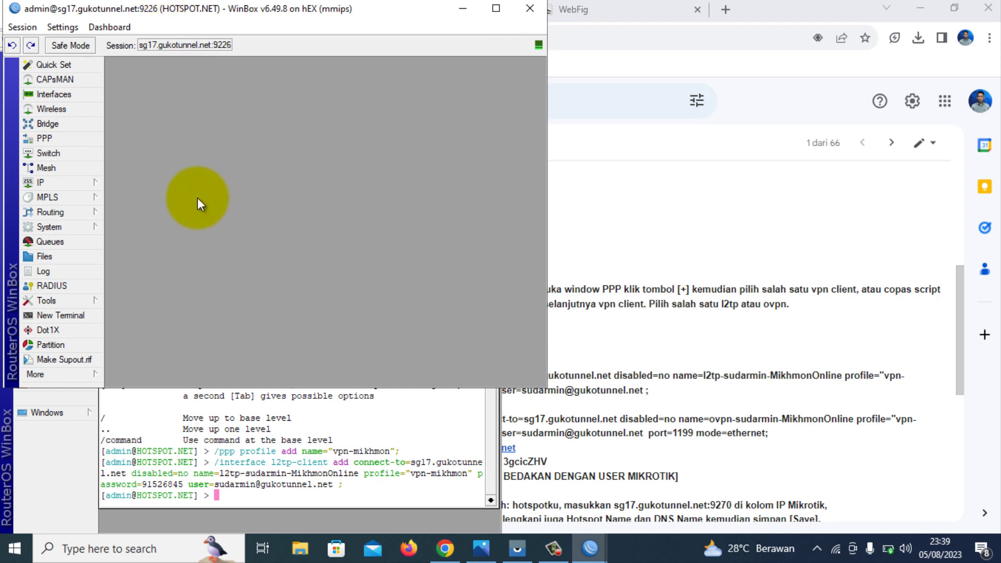
View the router's interface list over the tunnel, then close it and the sg17 session.
left_click(58, 96)
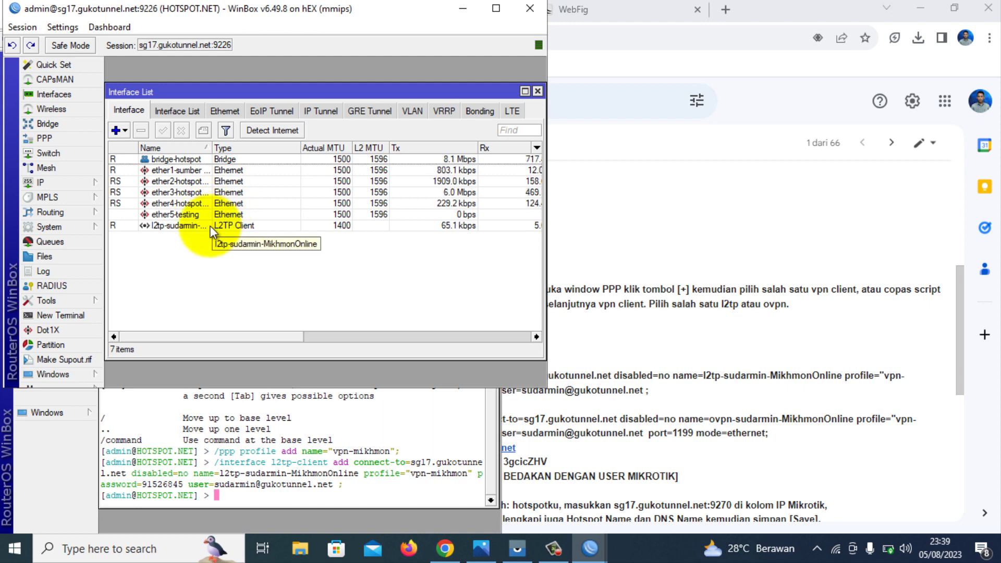
left_click(538, 91)
left_click(530, 8)
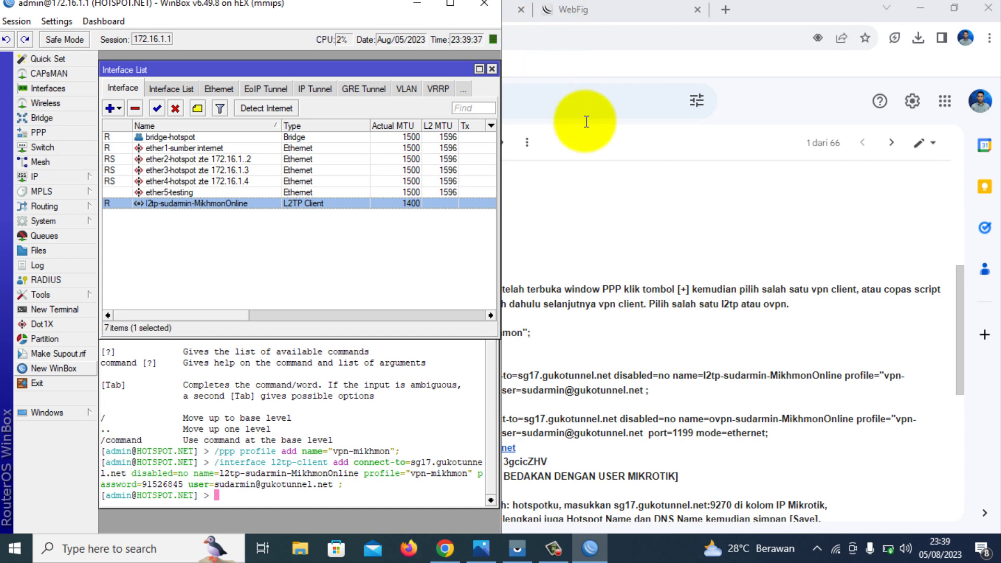
Select the full ovpn-client command in the Mikhmon setup email and copy it.
left_click(772, 196)
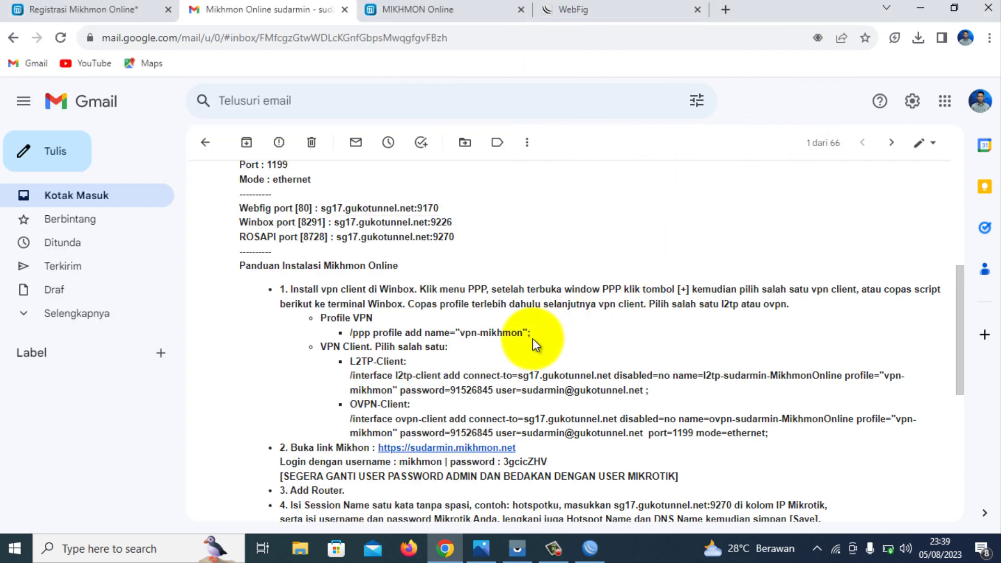
scroll(529, 417, "down", 3)
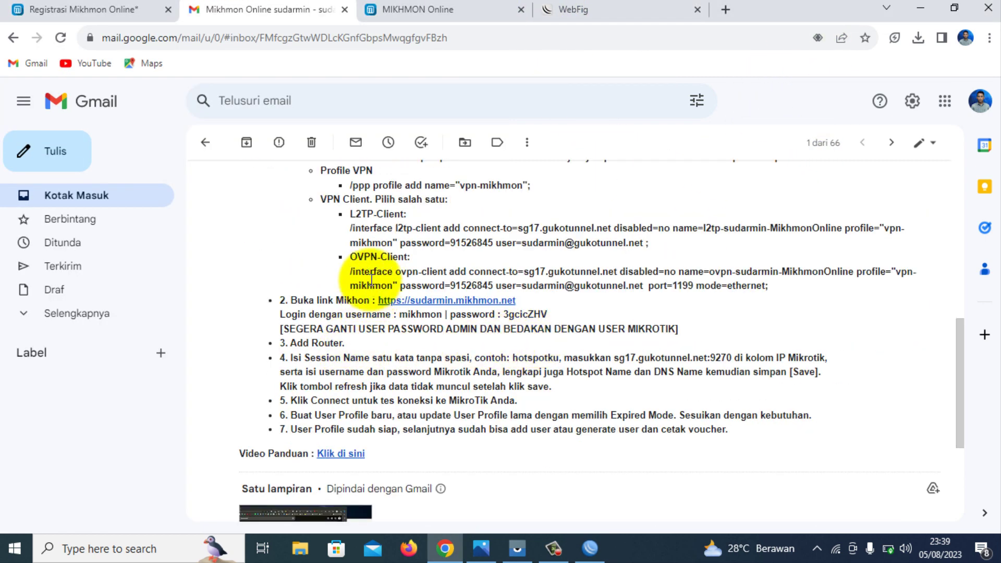
left_click_drag(349, 257, 420, 260)
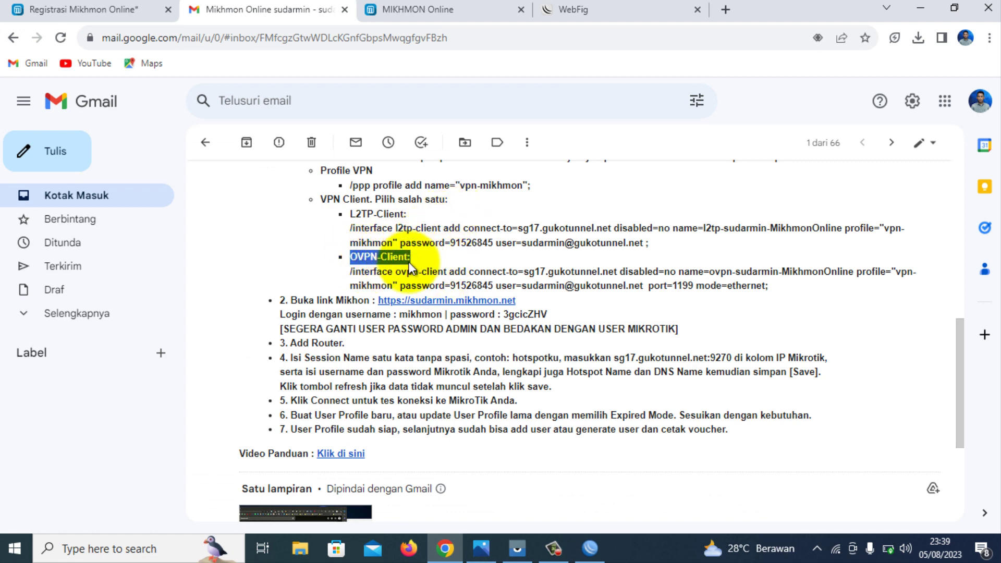
left_click_drag(349, 271, 768, 286)
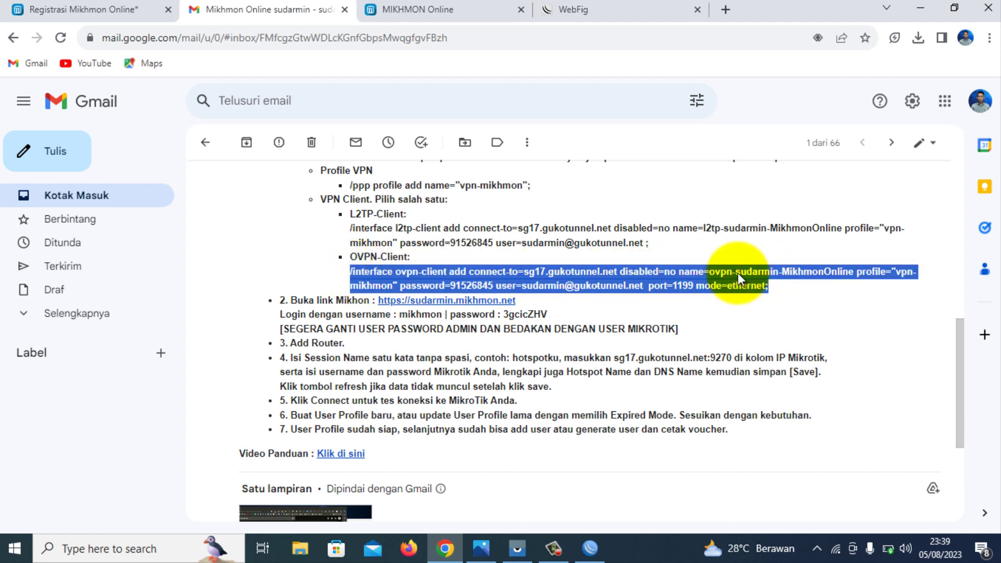
right_click(751, 280)
left_click(753, 290)
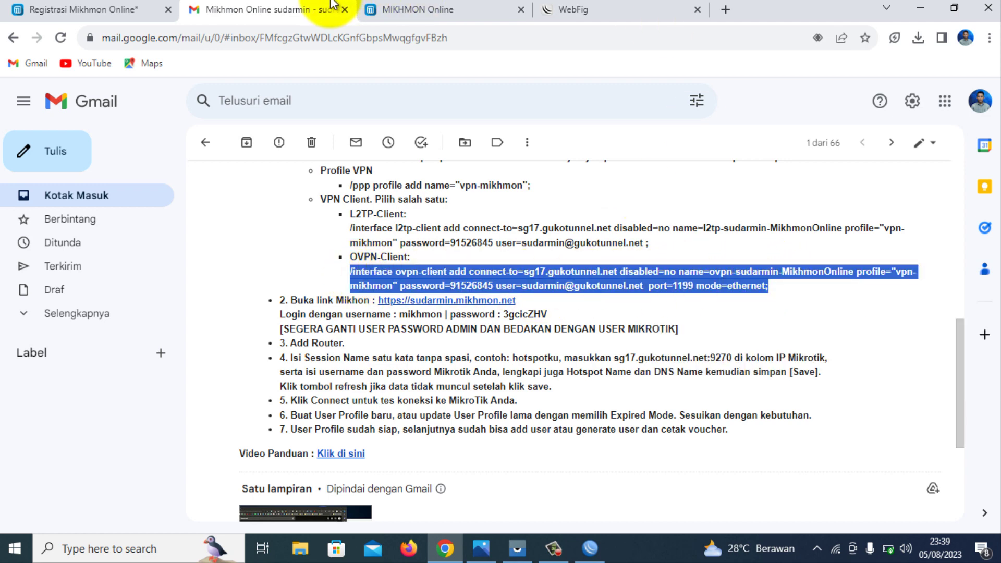
left_click(590, 547)
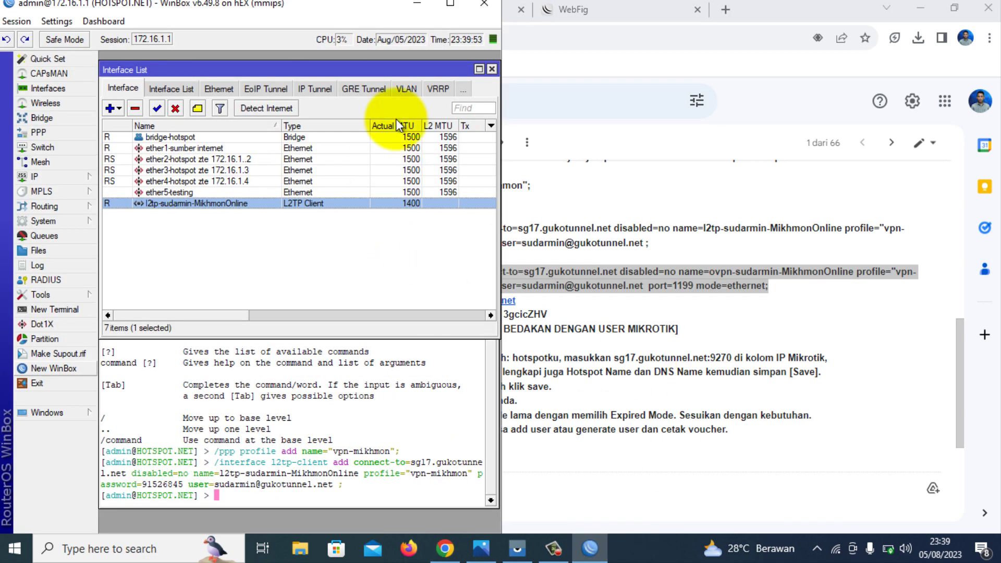
Disable the l2tp-sudarmin-MikhmonOnline interface and paste the ovpn-client command into the terminal.
left_click(451, 6)
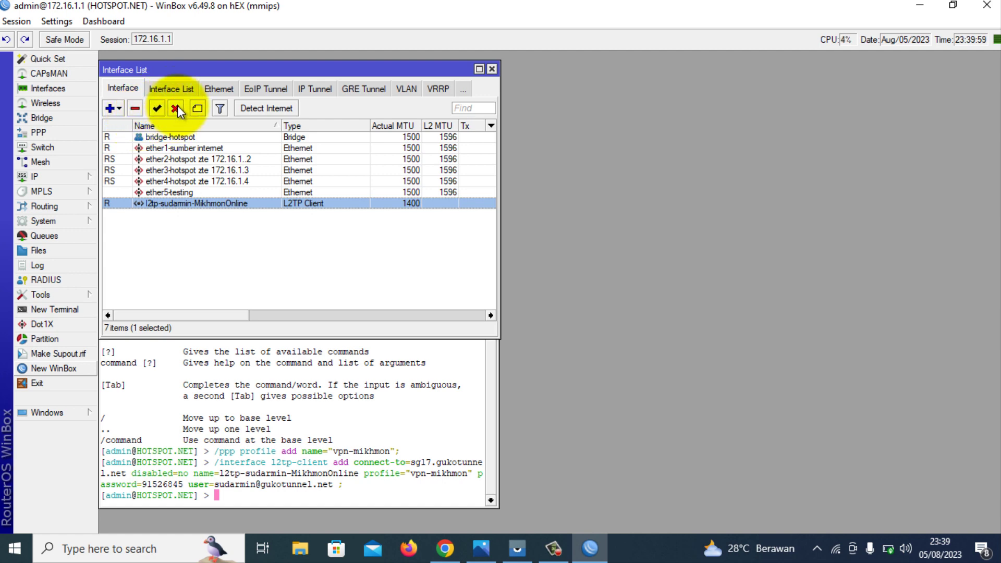
left_click(176, 108)
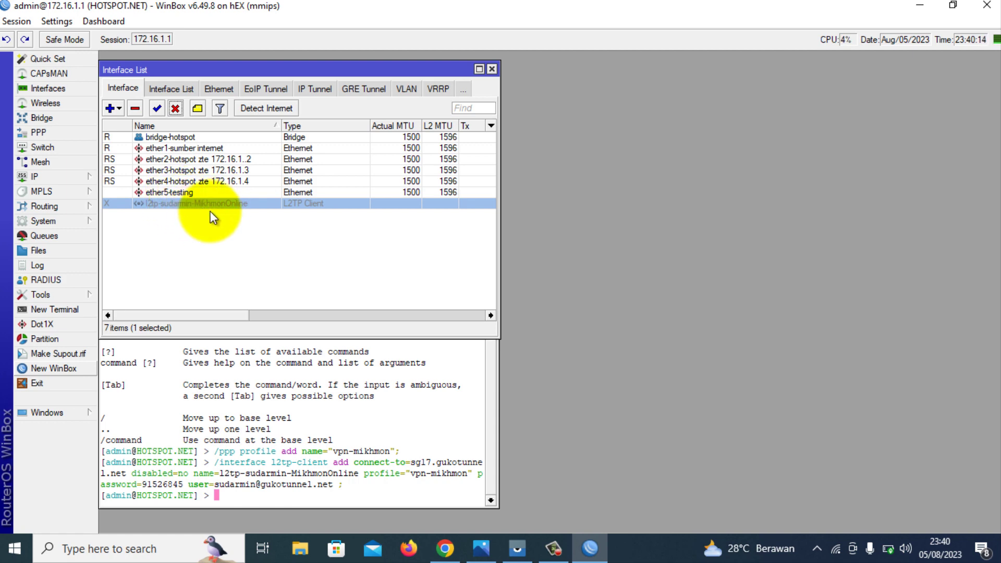
right_click(237, 493)
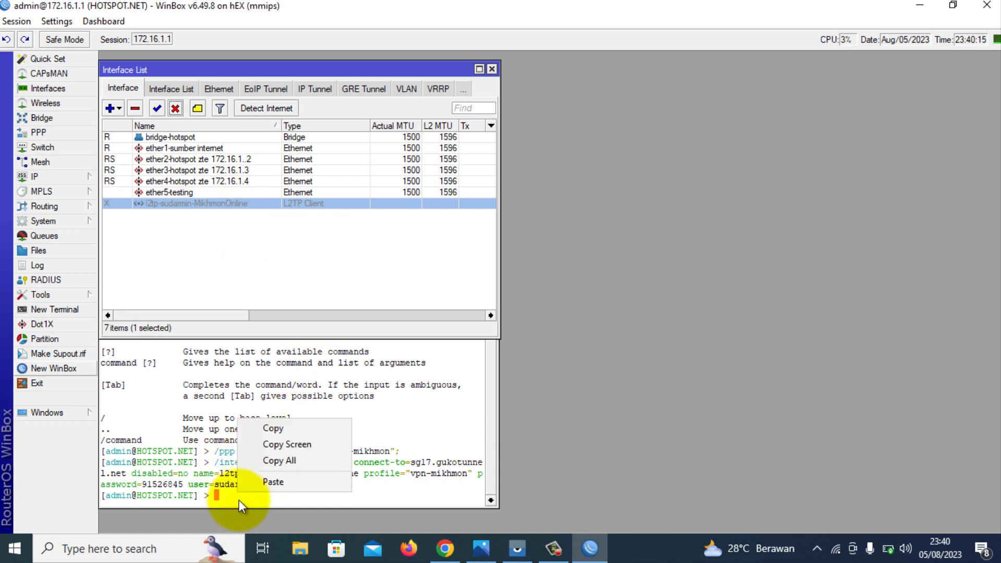
left_click(267, 481)
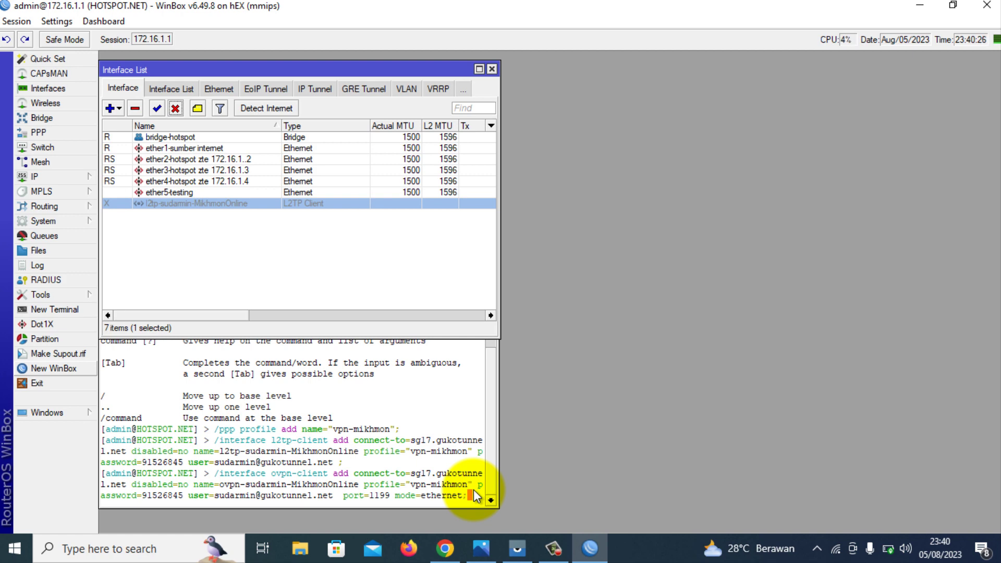
Run the ovpn-client command to add the ovpn-sudarmin-MikhmonOnline OVPN client interface.
left_click(473, 496)
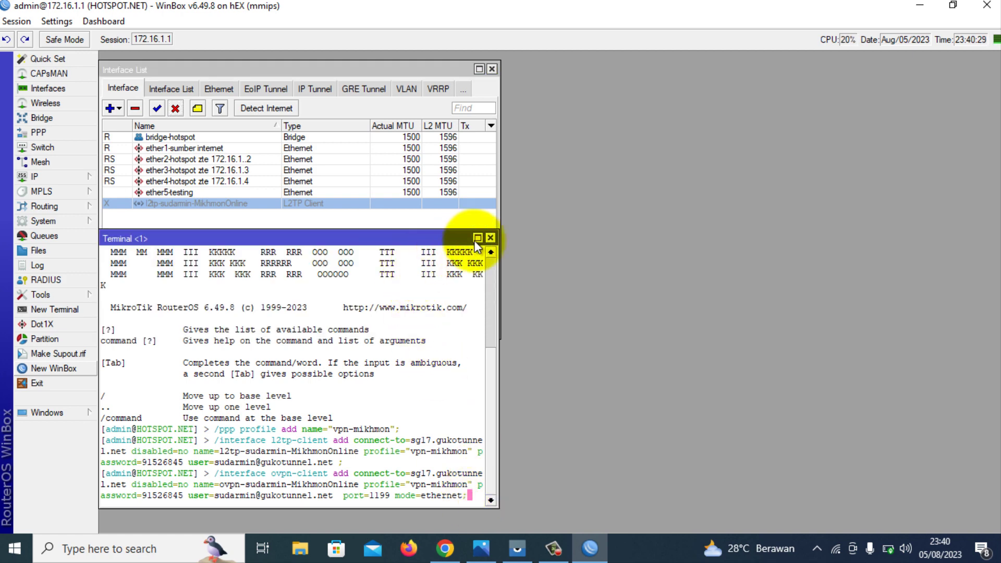
left_click_drag(474, 240, 825, 190)
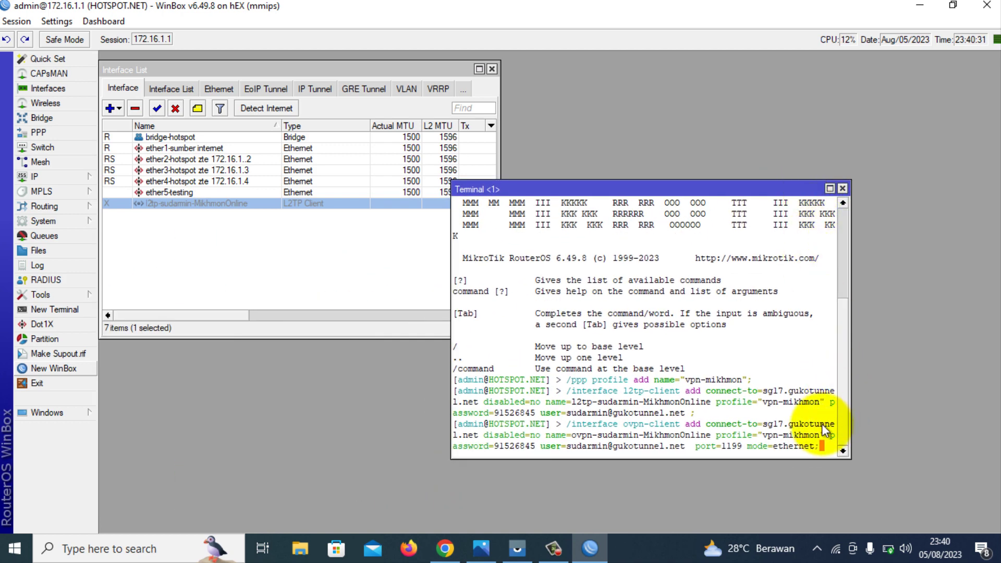
type(";")
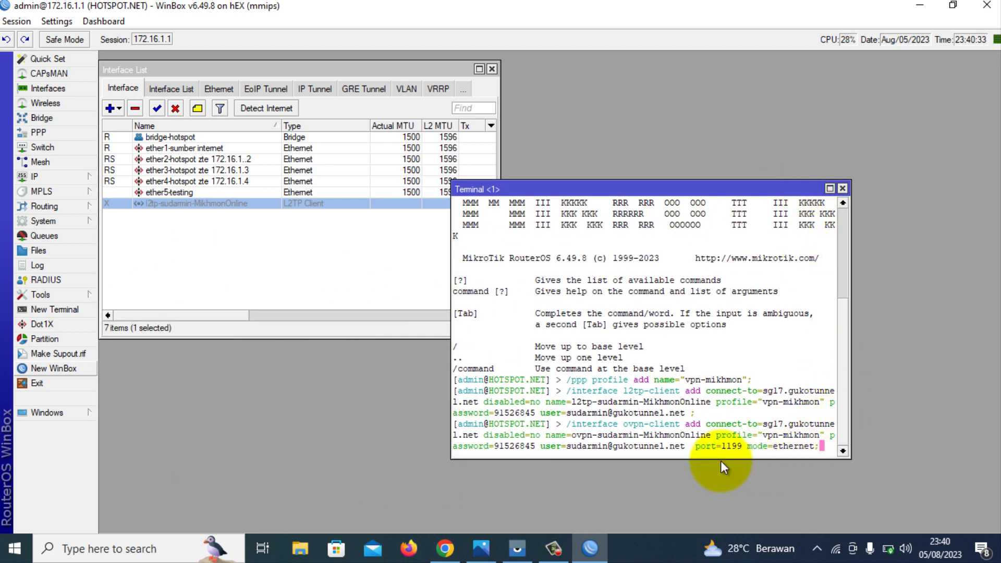
key("Left")
key("Return")
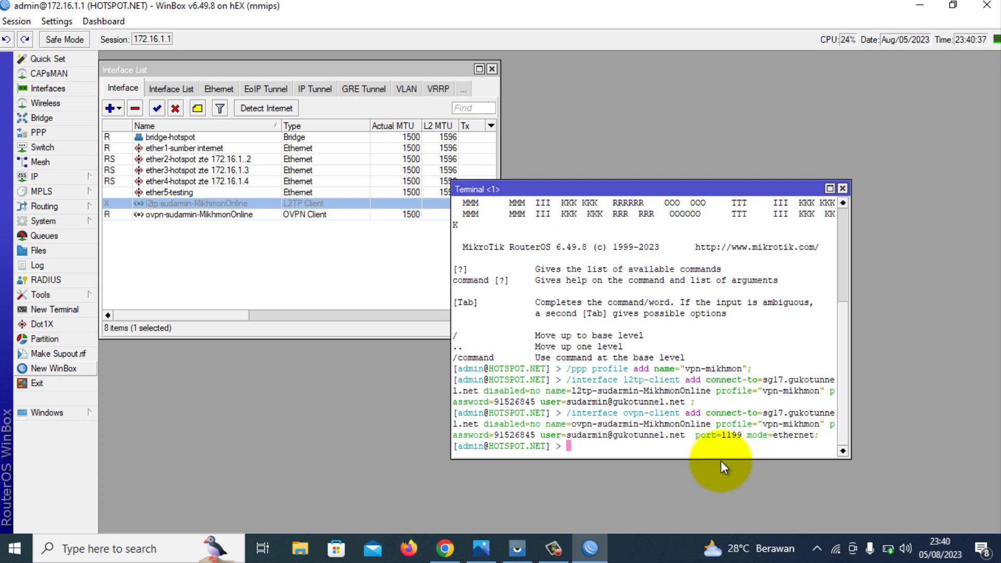